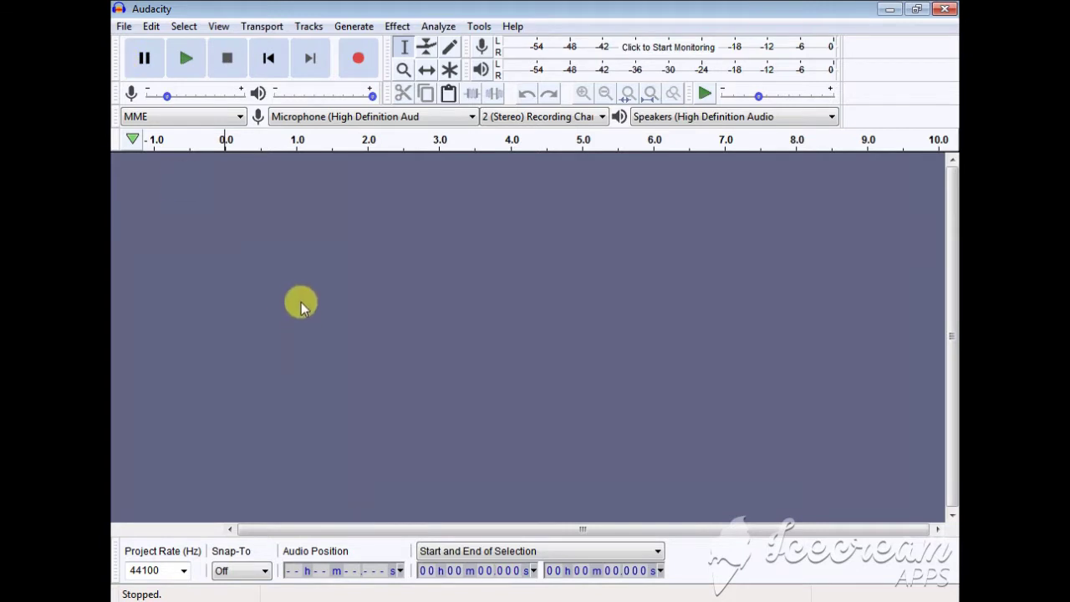
# - Record a stereo audio clip of about 5.6 seconds and play it back from near the start
pyautogui.click(358, 59)
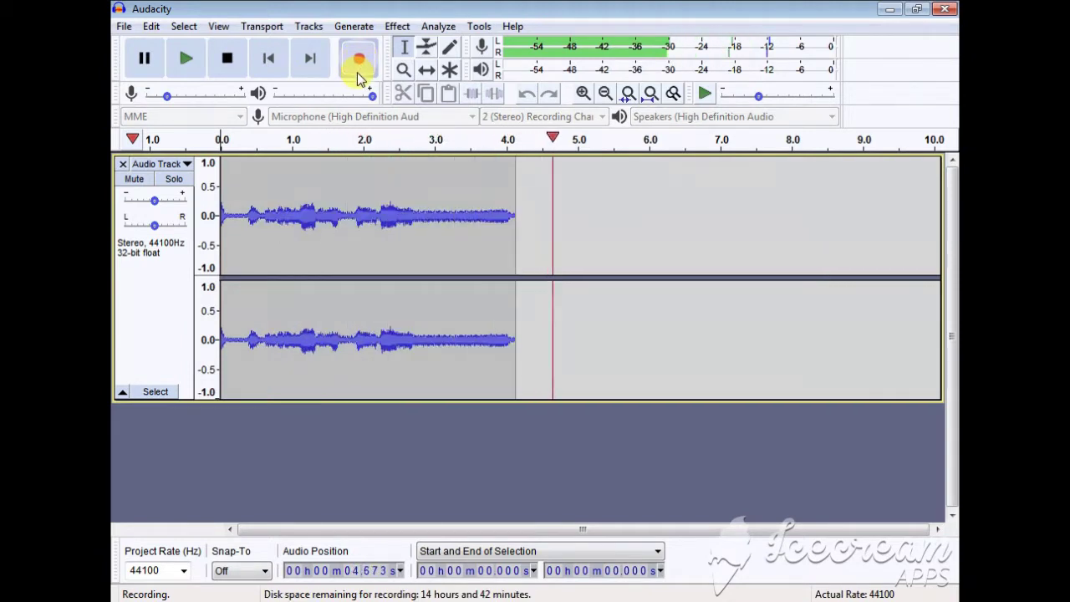
pyautogui.click(228, 60)
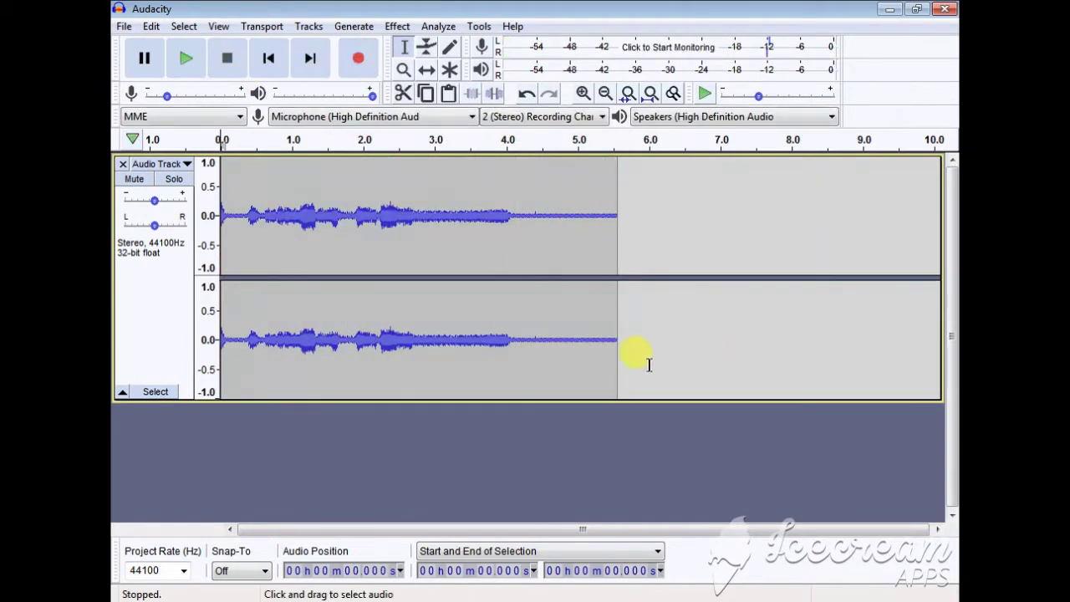
pyautogui.click(239, 139)
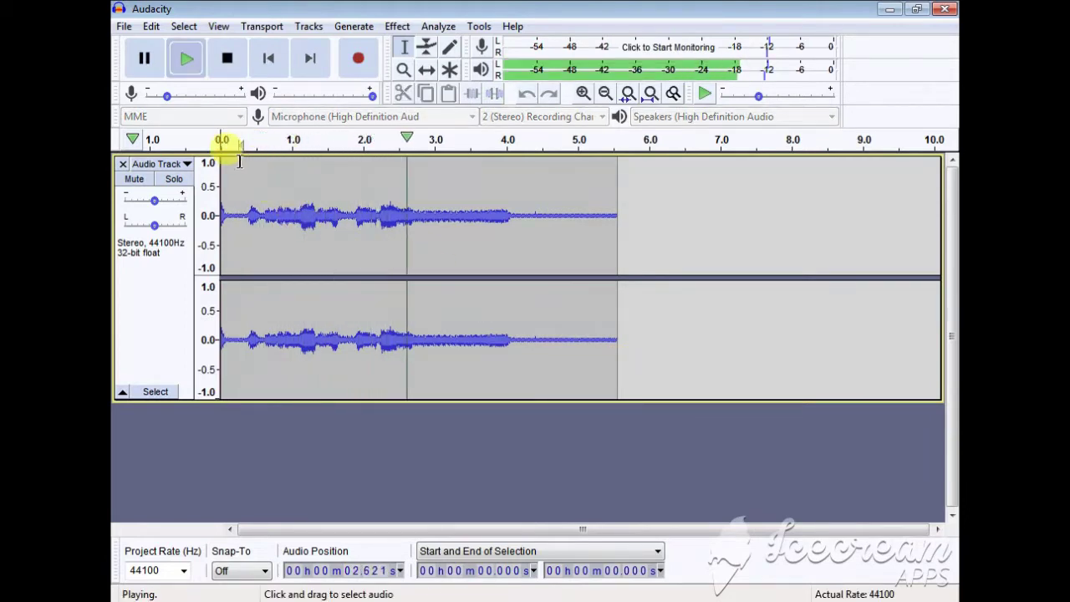
pyautogui.click(145, 60)
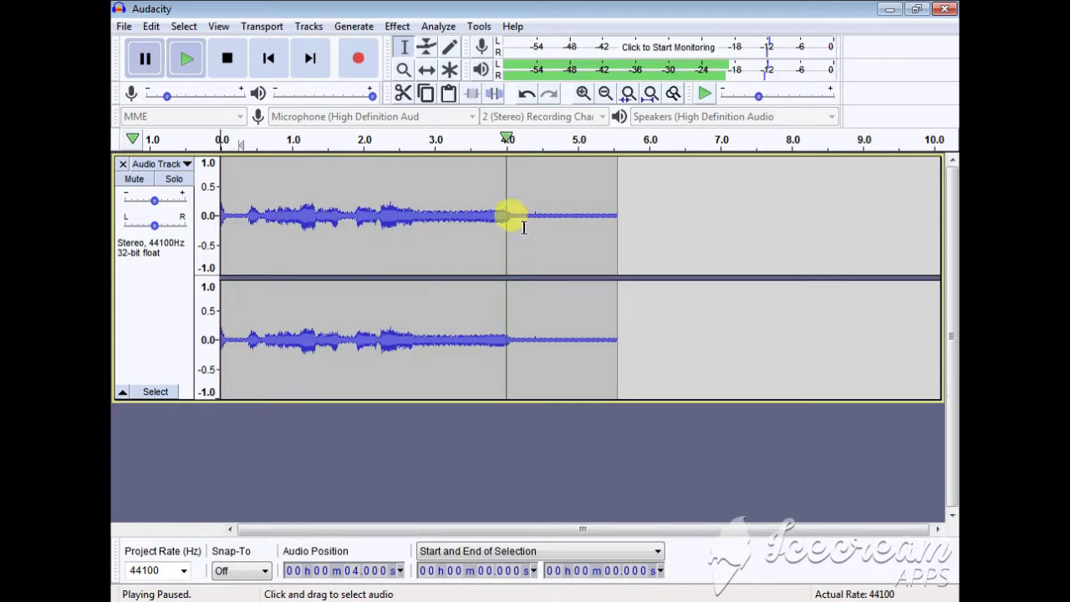
# - Capture a noise profile for Noise Reduction from the quiet section between about 4.3 and 5.5 seconds
pyautogui.moveTo(530, 216); pyautogui.dragTo(611, 216)
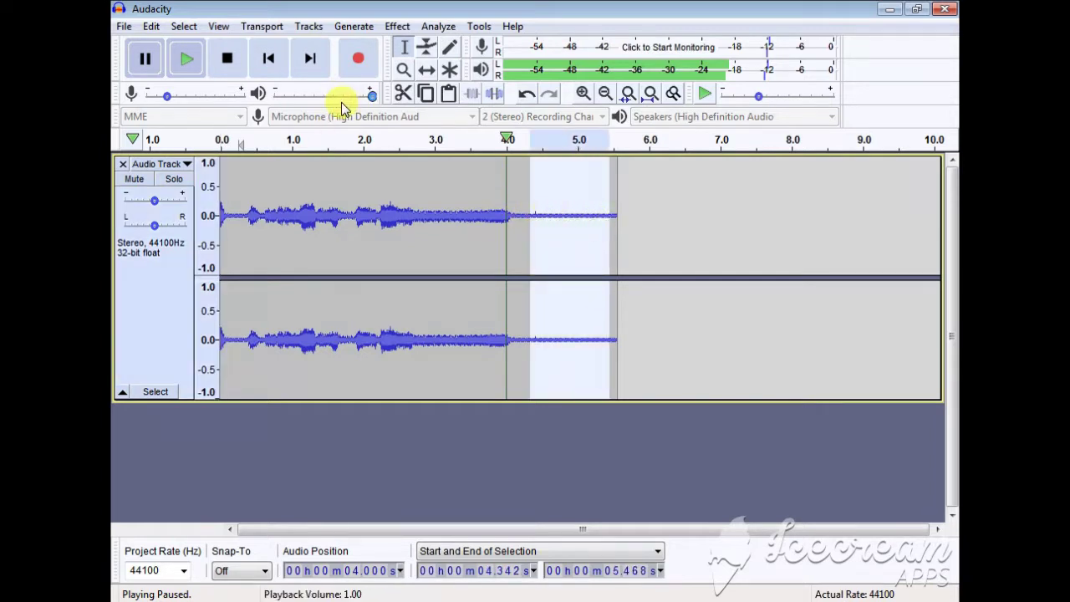
pyautogui.click(397, 26)
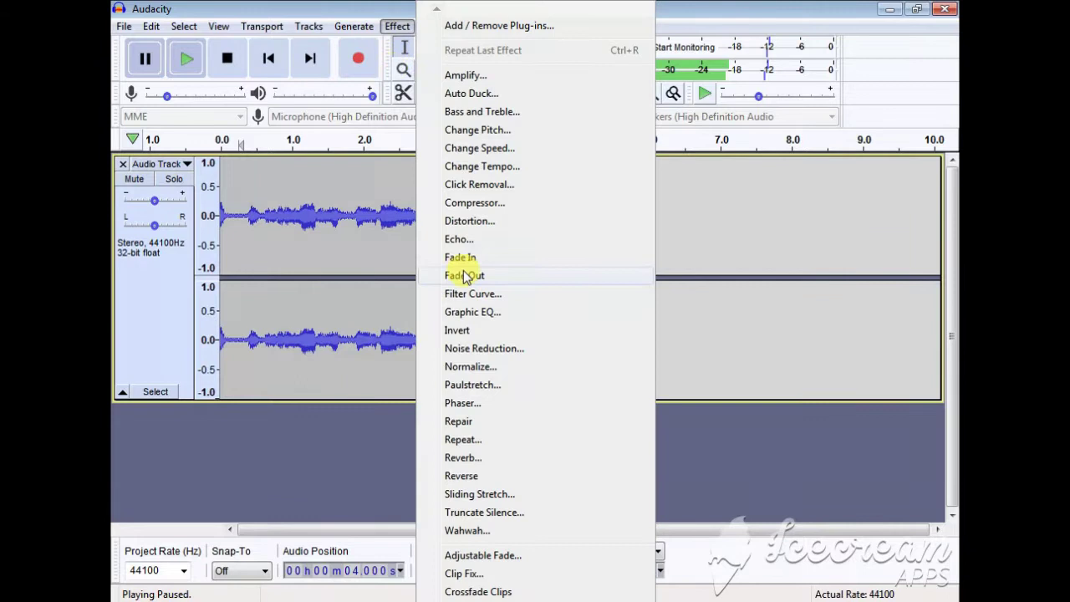
pyautogui.click(501, 349)
pyautogui.click(538, 223)
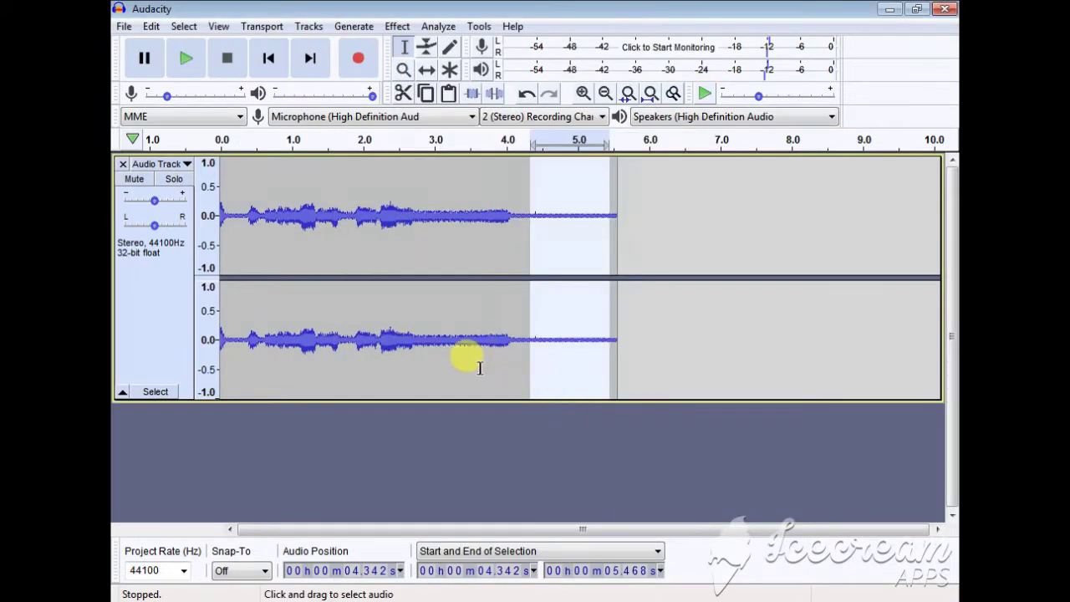
# - Apply Noise Reduction to the whole track with 12 dB reduction, sensitivity 6.00 and 3 frequency smoothing bands
pyautogui.click(142, 301)
pyautogui.click(395, 25)
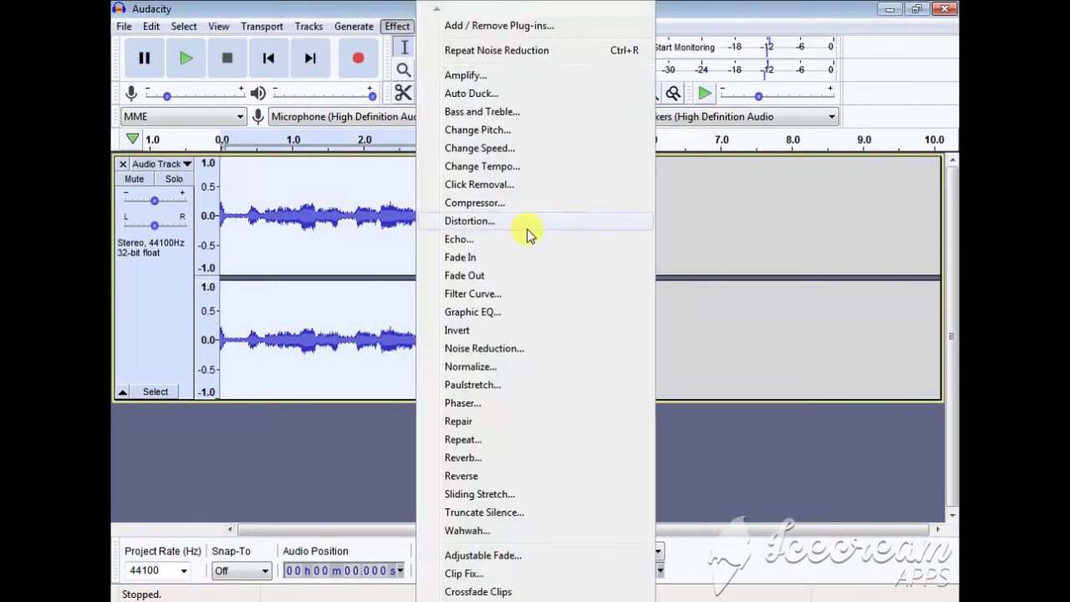
pyautogui.click(506, 349)
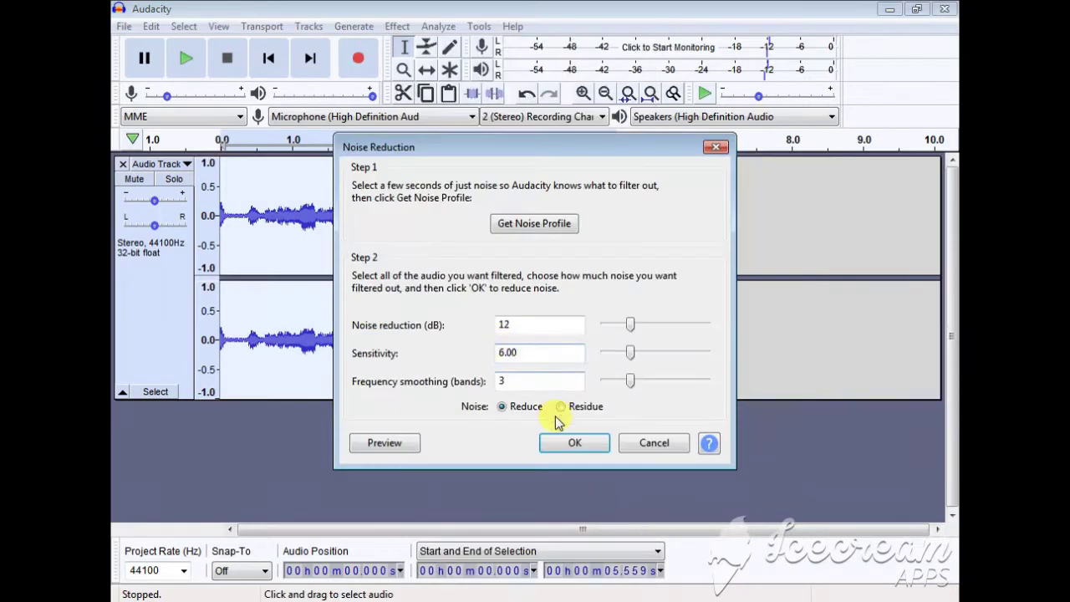
pyautogui.click(575, 444)
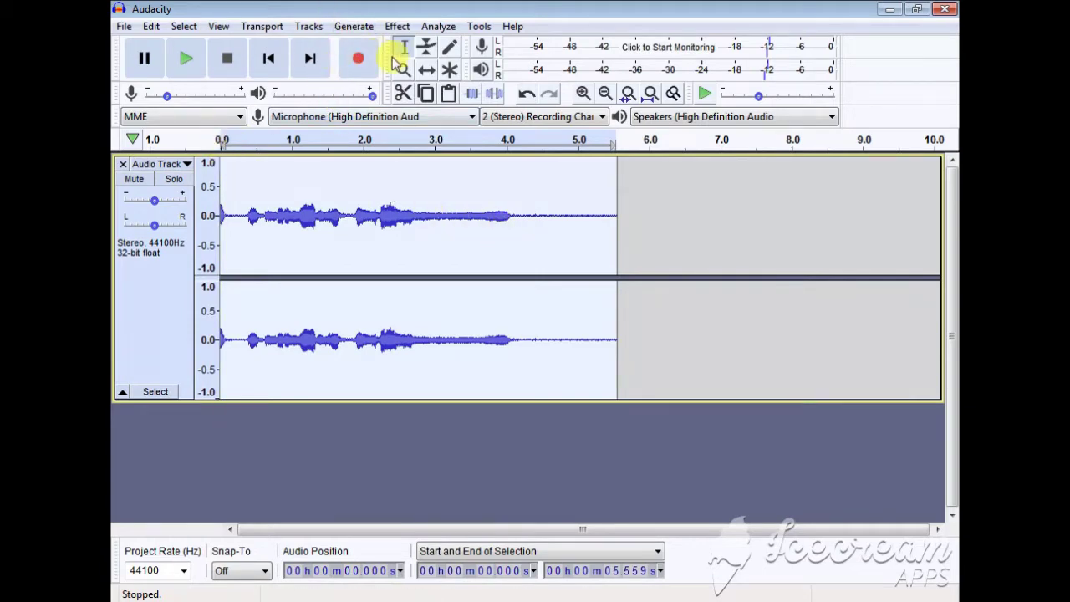
# - Amplify the whole track by 12.916 dB to a new peak amplitude of 0.0 dB and listen to it
pyautogui.click(395, 27)
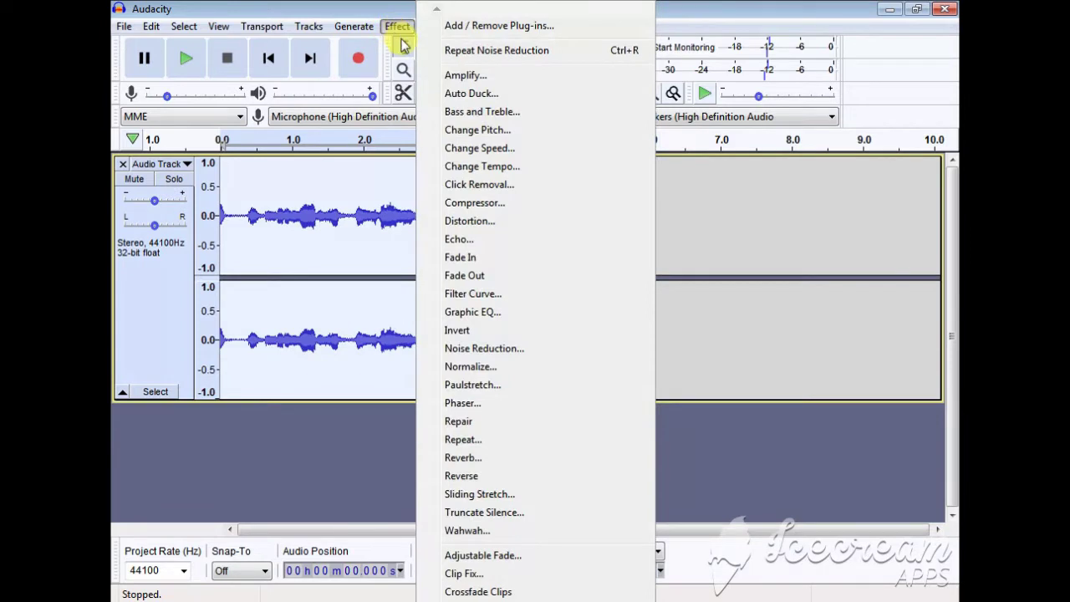
pyautogui.click(467, 77)
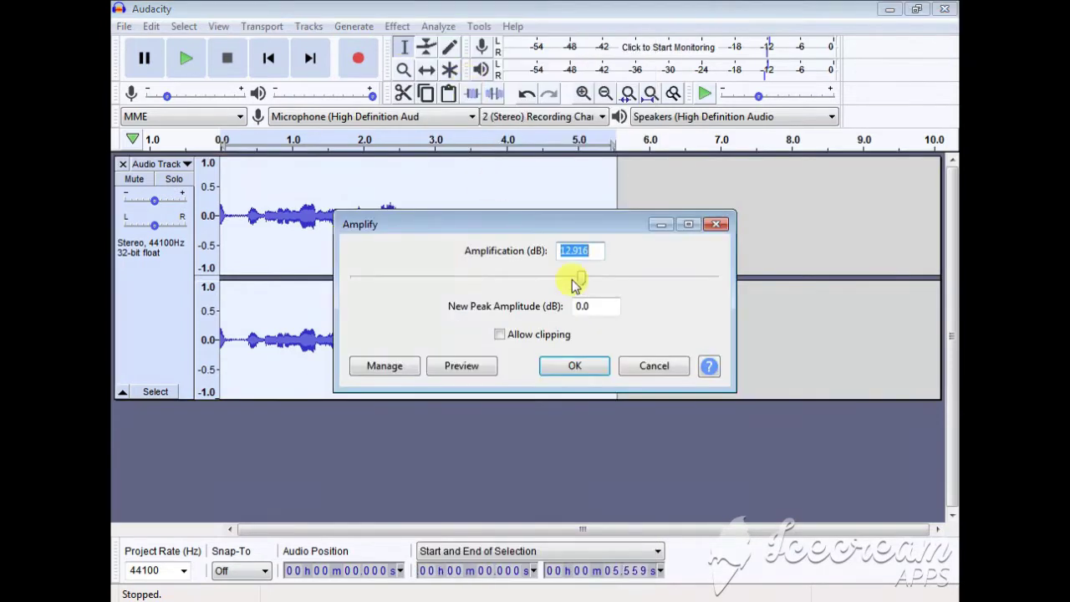
pyautogui.click(583, 366)
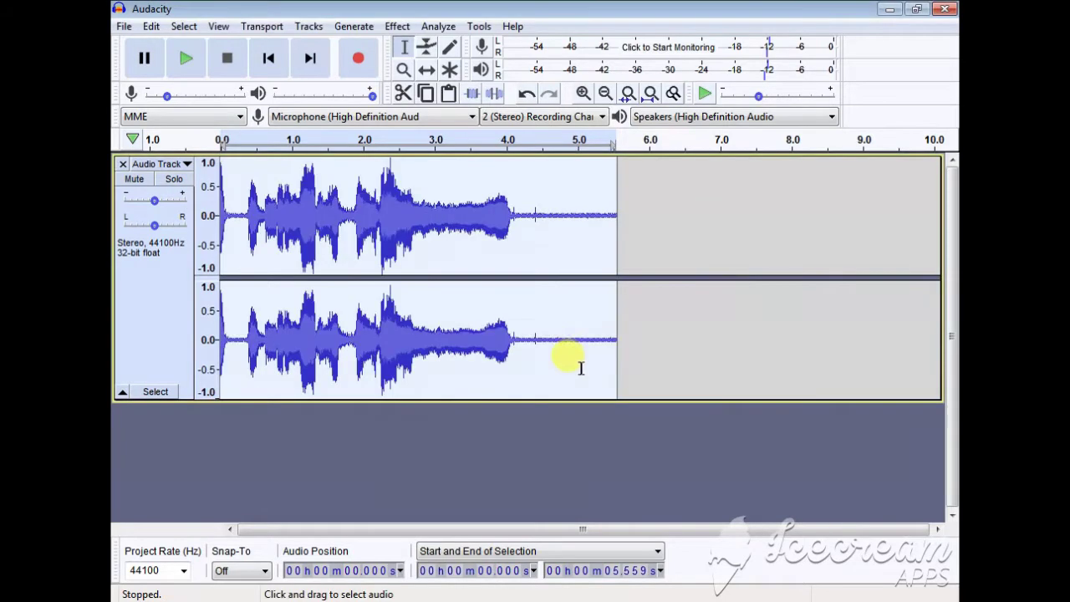
pyautogui.click(232, 143)
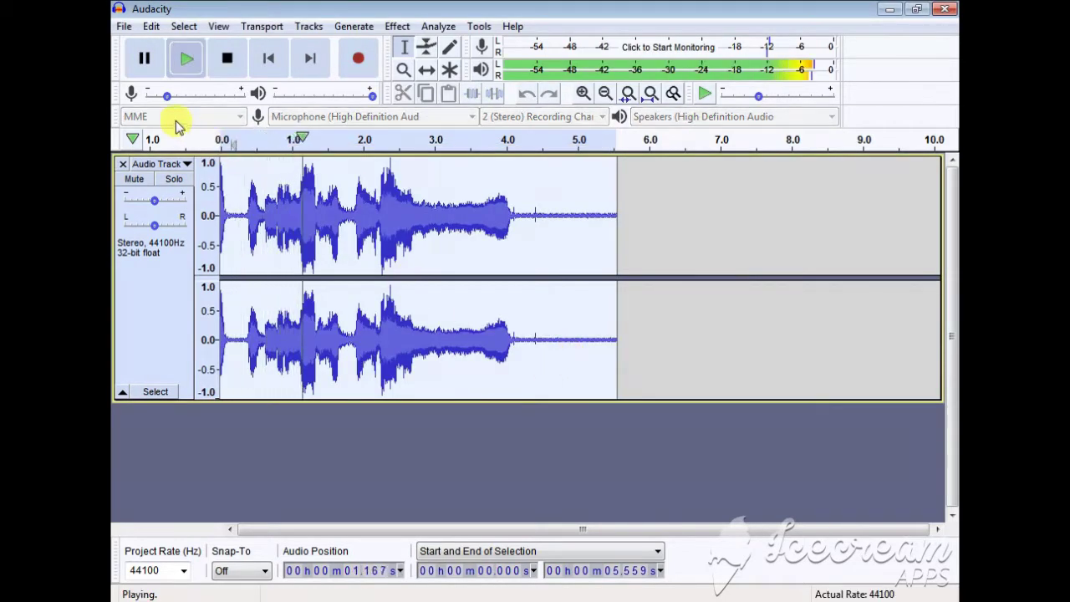
pyautogui.click(145, 66)
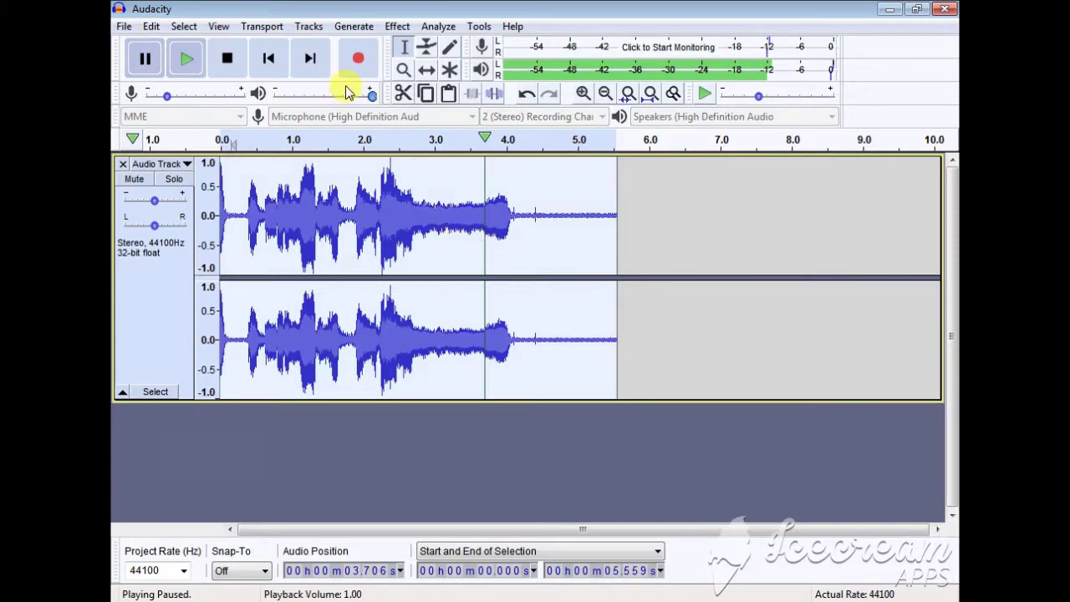
# - Apply an Echo with a delay time of .50 seconds and decay factor 0.5 to the whole track and play it back
pyautogui.click(398, 28)
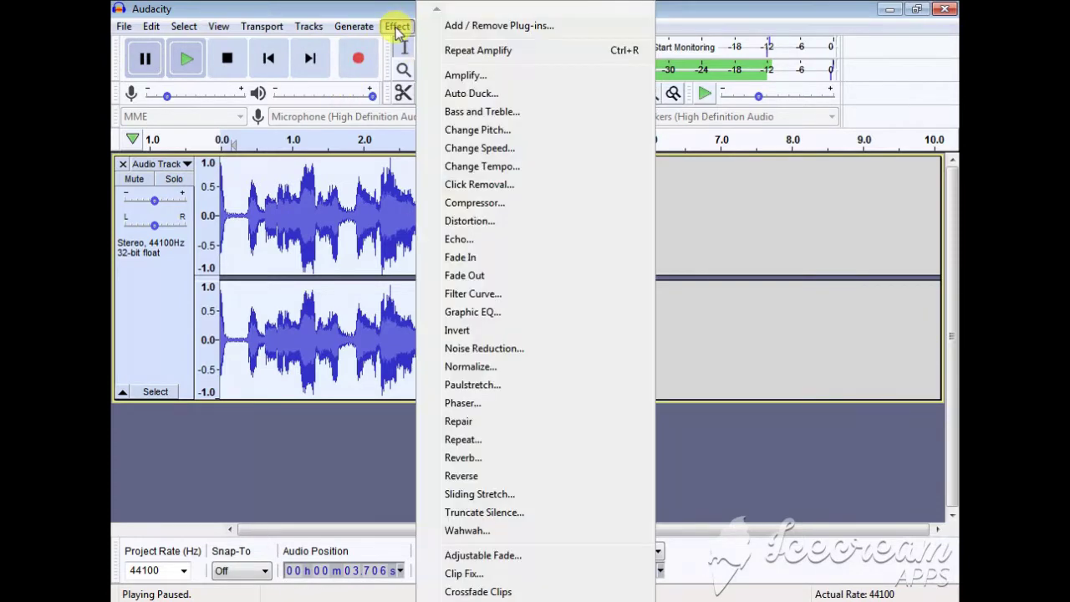
pyautogui.click(458, 240)
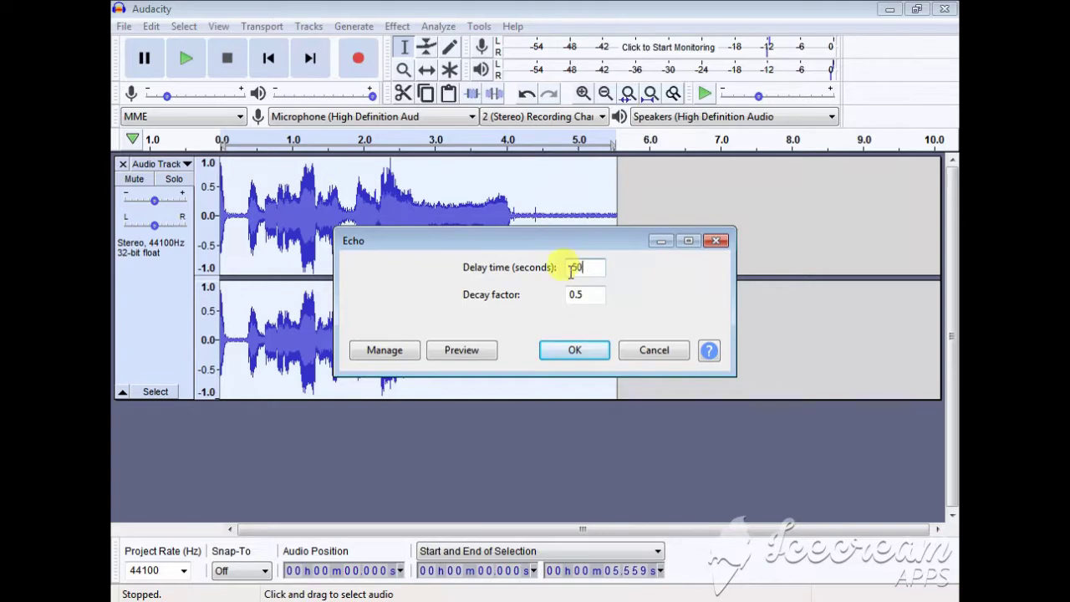
pyautogui.press('Return')
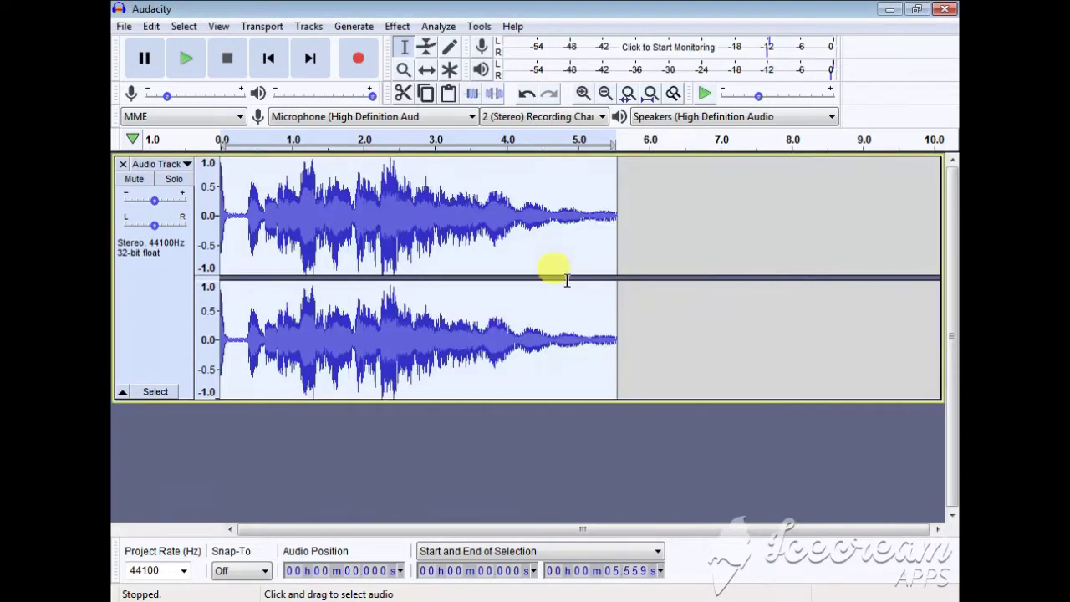
pyautogui.click(240, 134)
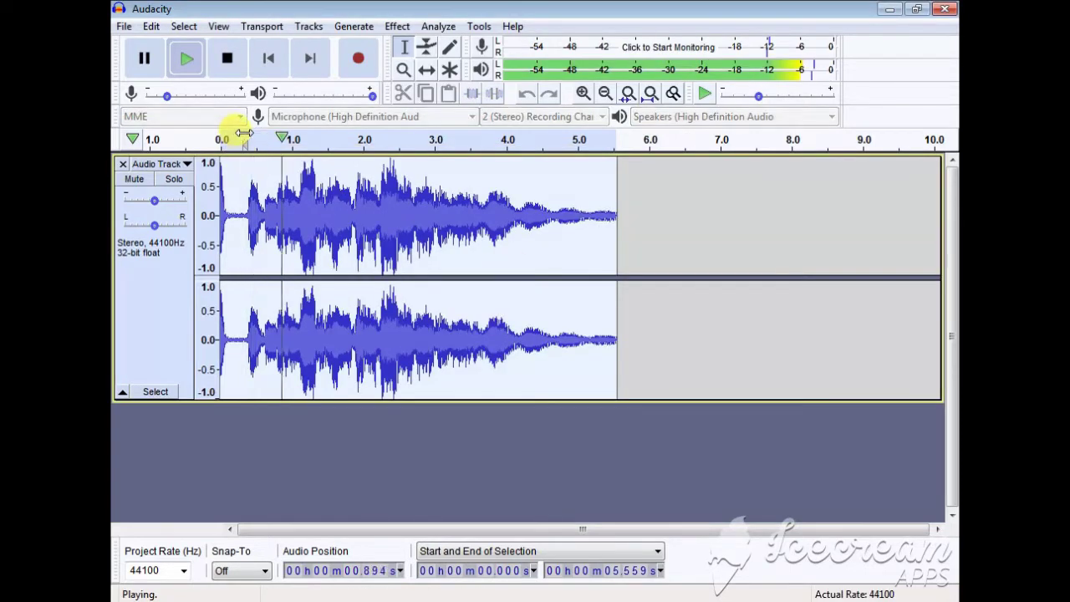
pyautogui.click(142, 60)
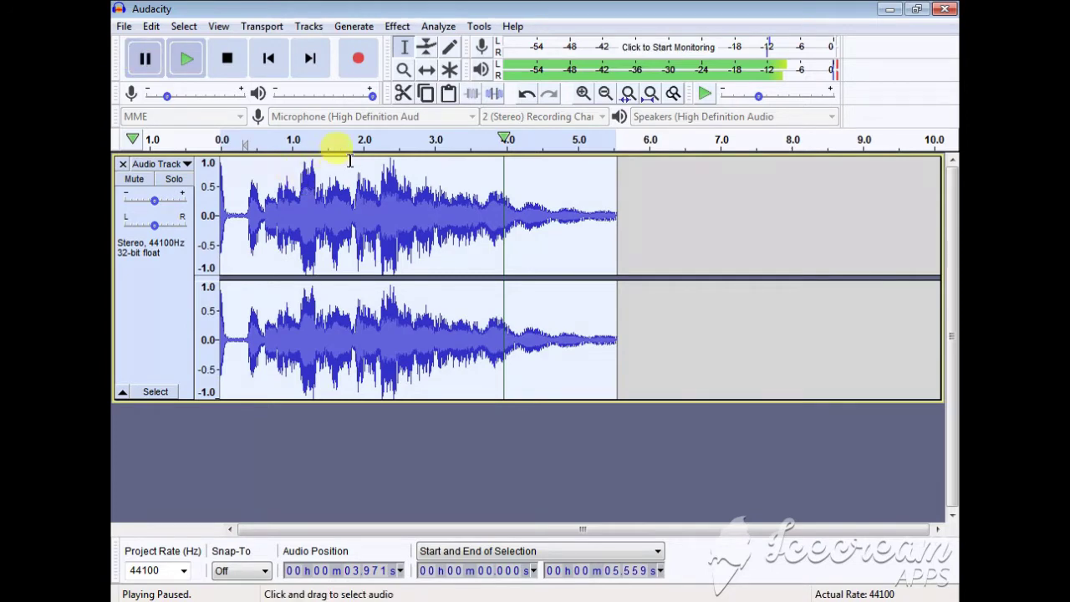
# - Apply a Filter Curve with the low- and high-frequency points raised to about 12 dB, and play back the track
pyautogui.click(397, 26)
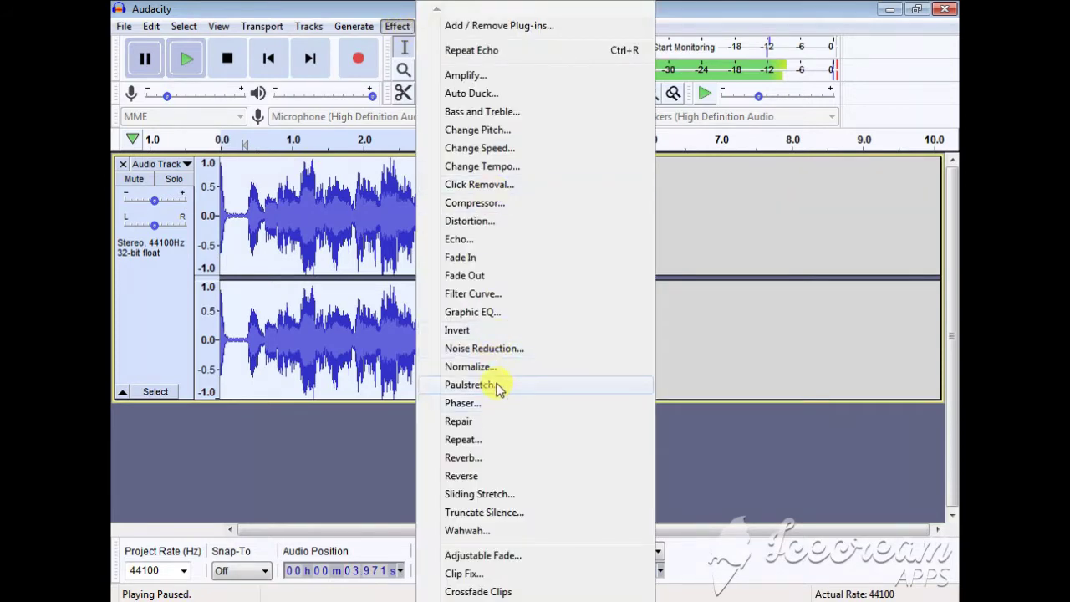
pyautogui.click(468, 295)
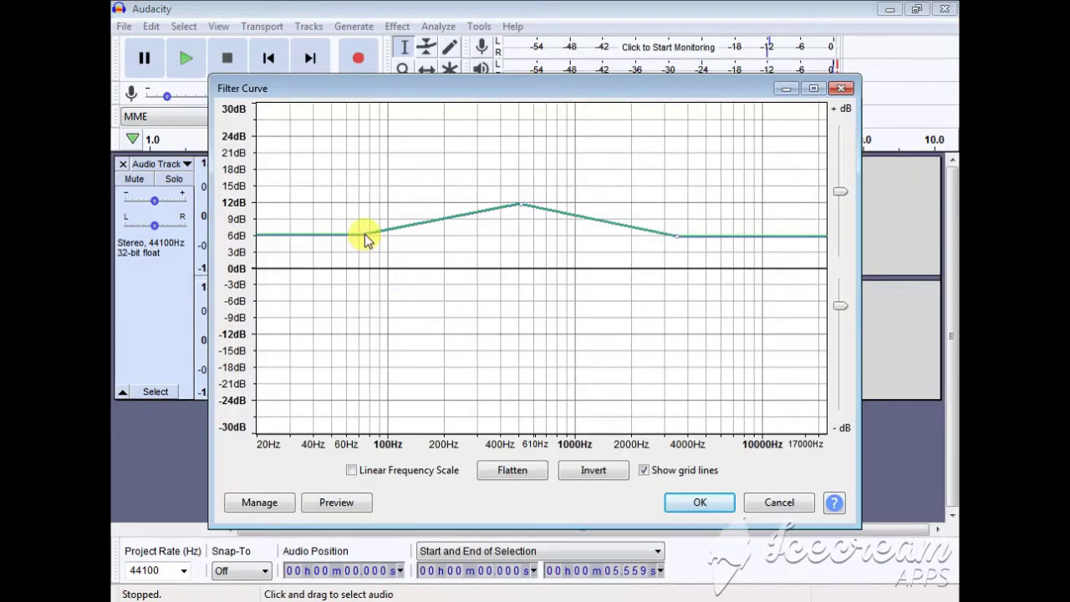
pyautogui.moveTo(365, 233); pyautogui.dragTo(363, 201)
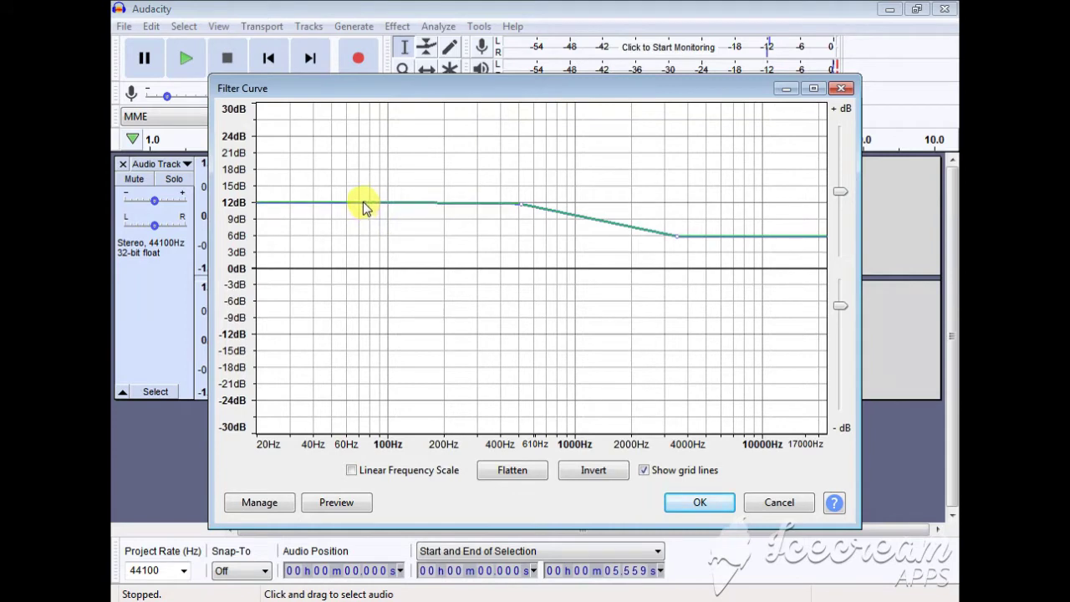
pyautogui.moveTo(677, 239); pyautogui.dragTo(679, 209)
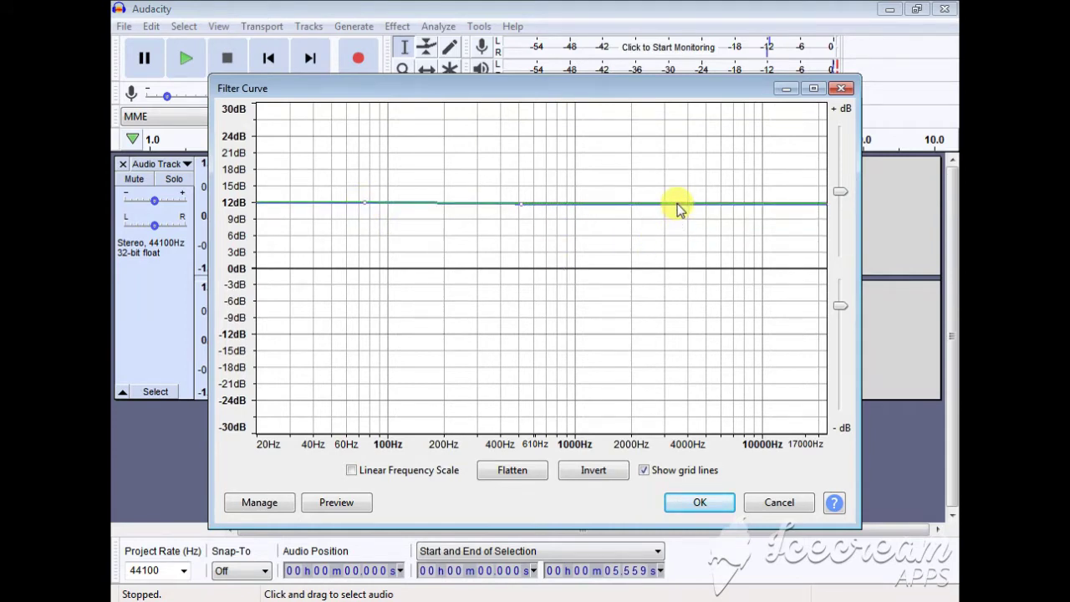
pyautogui.click(701, 502)
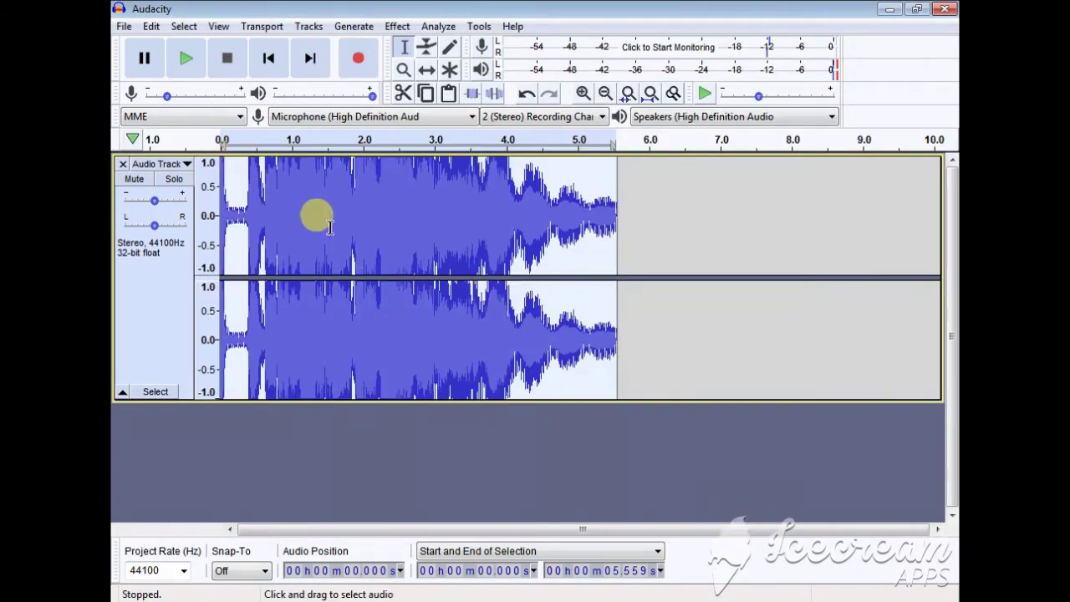
pyautogui.click(232, 141)
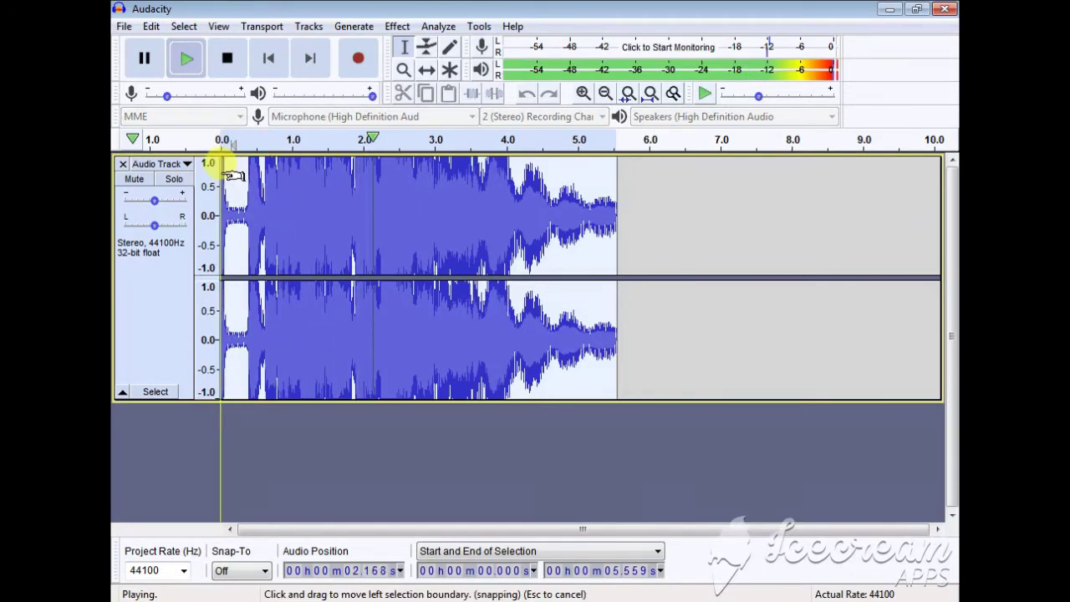
pyautogui.click(144, 64)
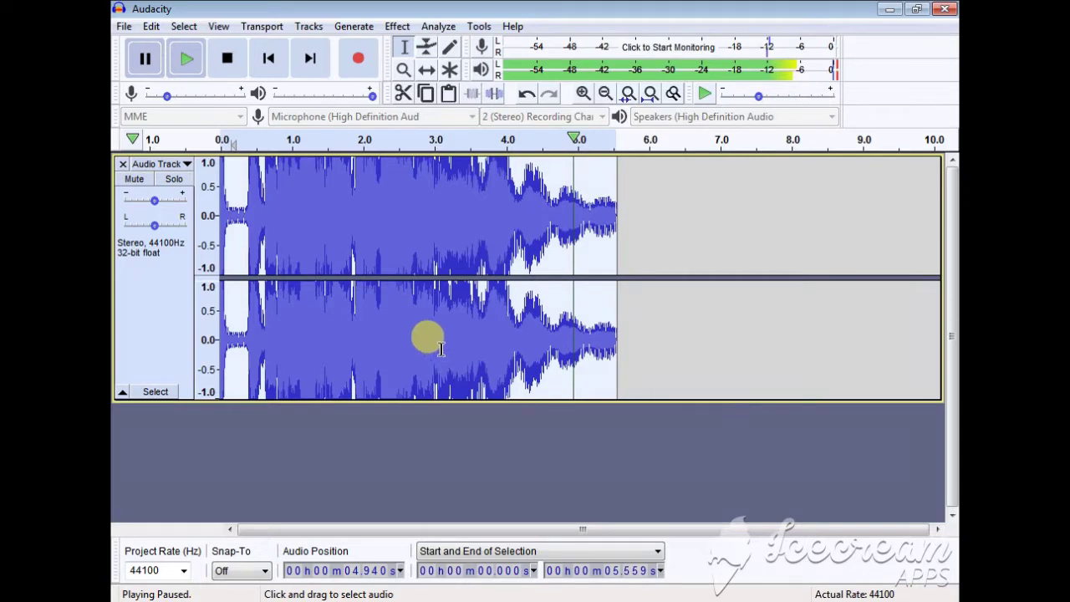
# - Apply another Echo to the whole track with a delay time of .10 seconds and decay factor 0.5, and listen to it
pyautogui.click(396, 25)
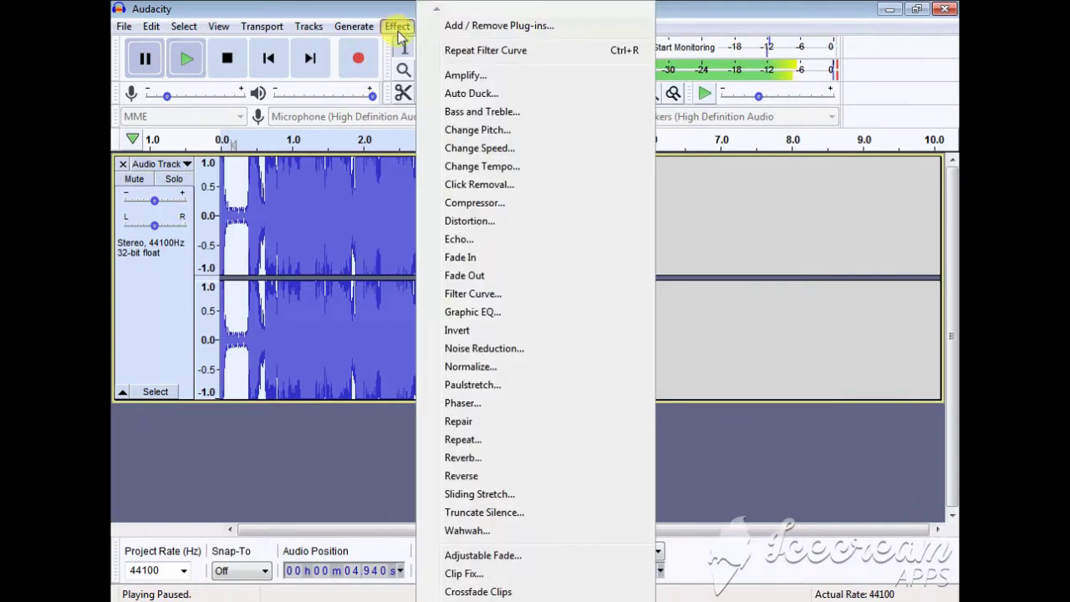
pyautogui.click(468, 240)
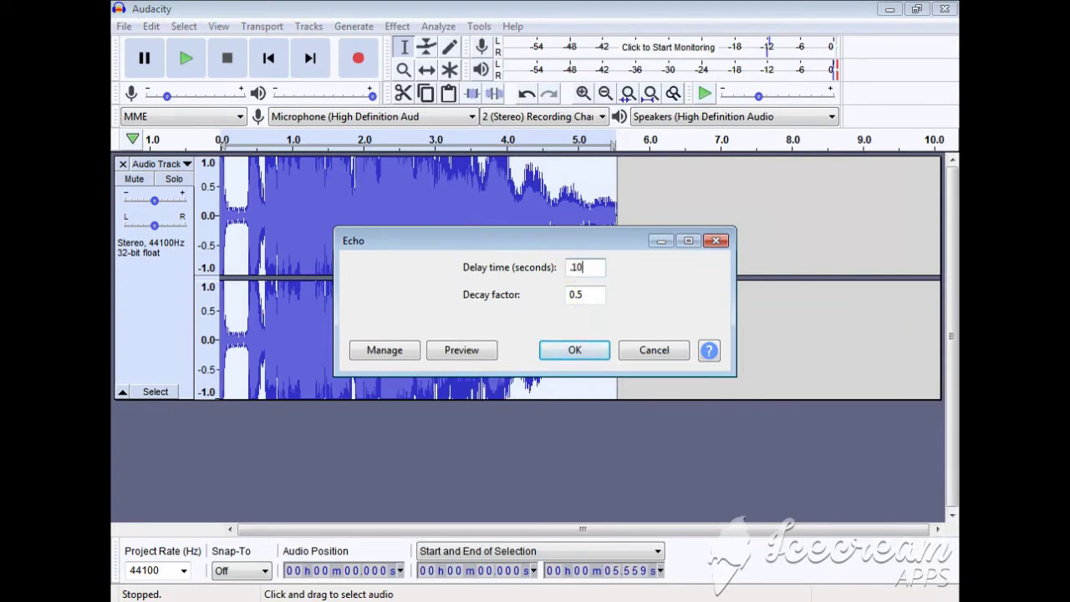
pyautogui.press('Return')
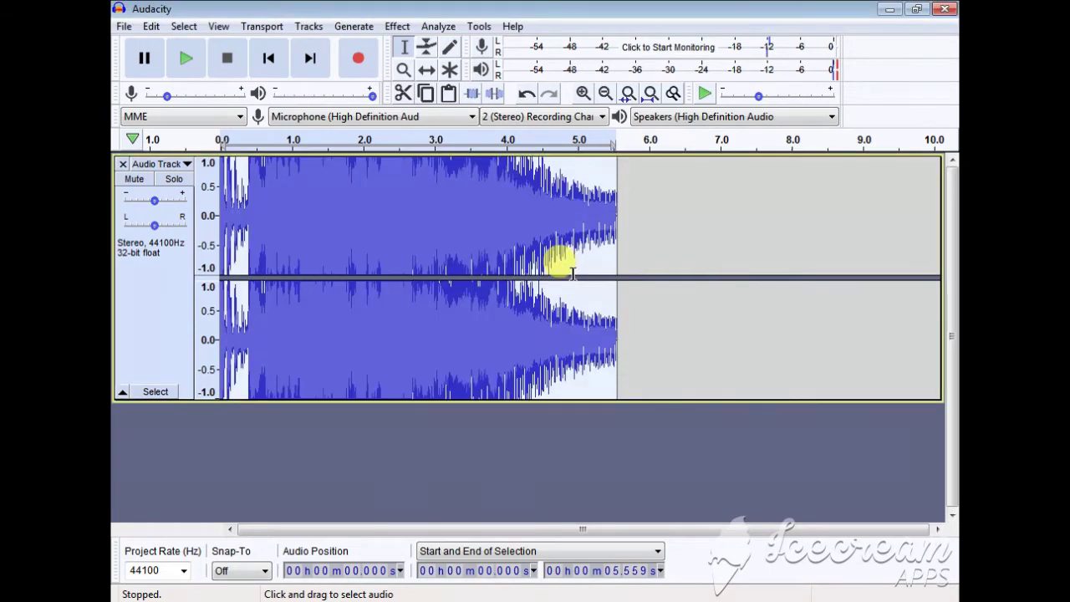
pyautogui.click(228, 139)
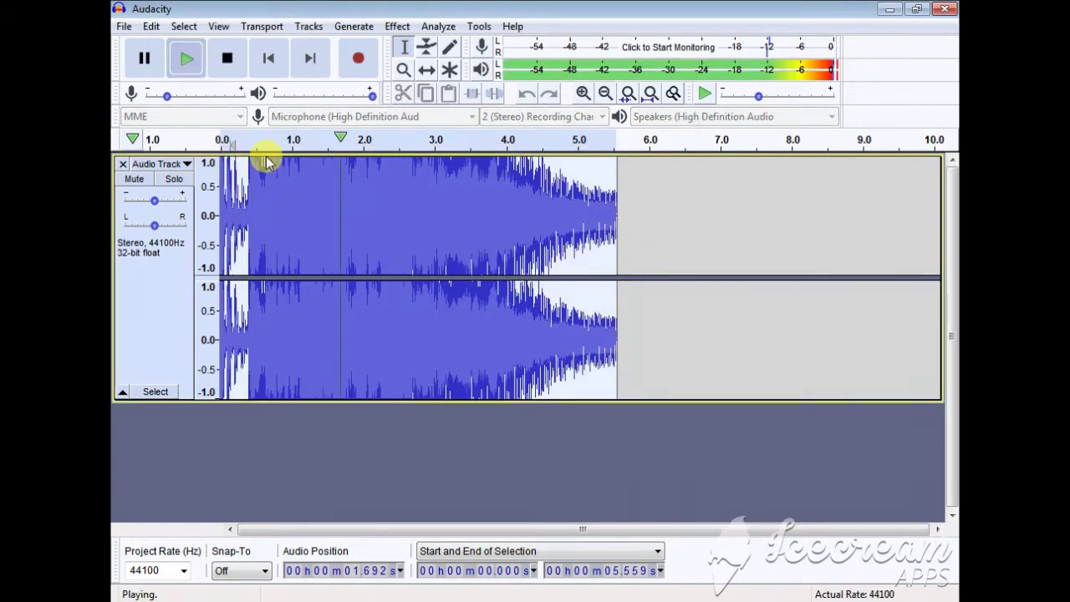
pyautogui.press('p')
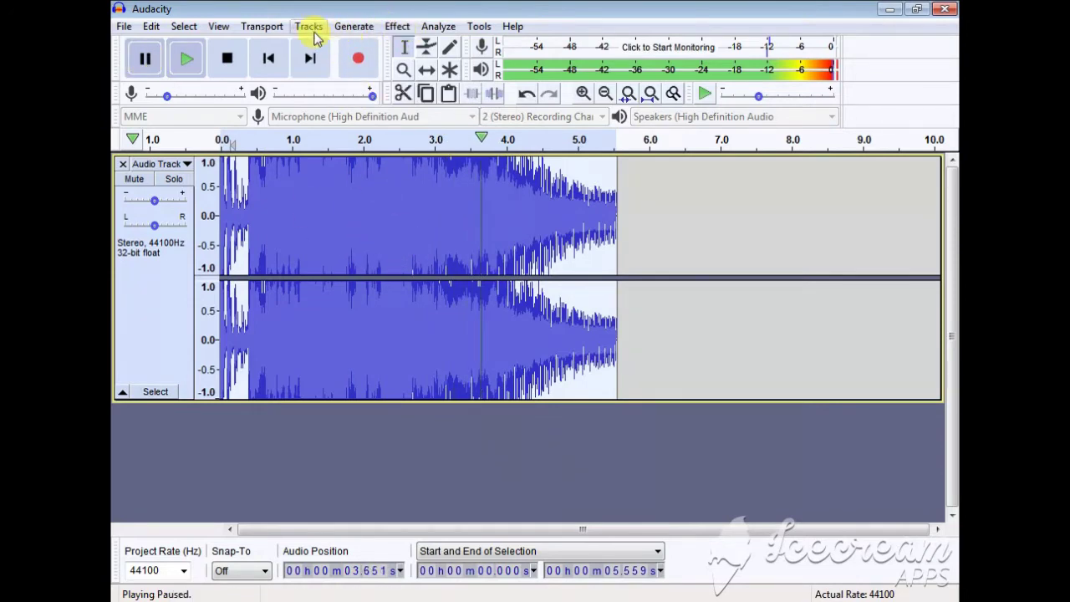
# - Apply the Echo effect once more with a delay time of 0.1 seconds and a decay factor of 00
pyautogui.click(398, 27)
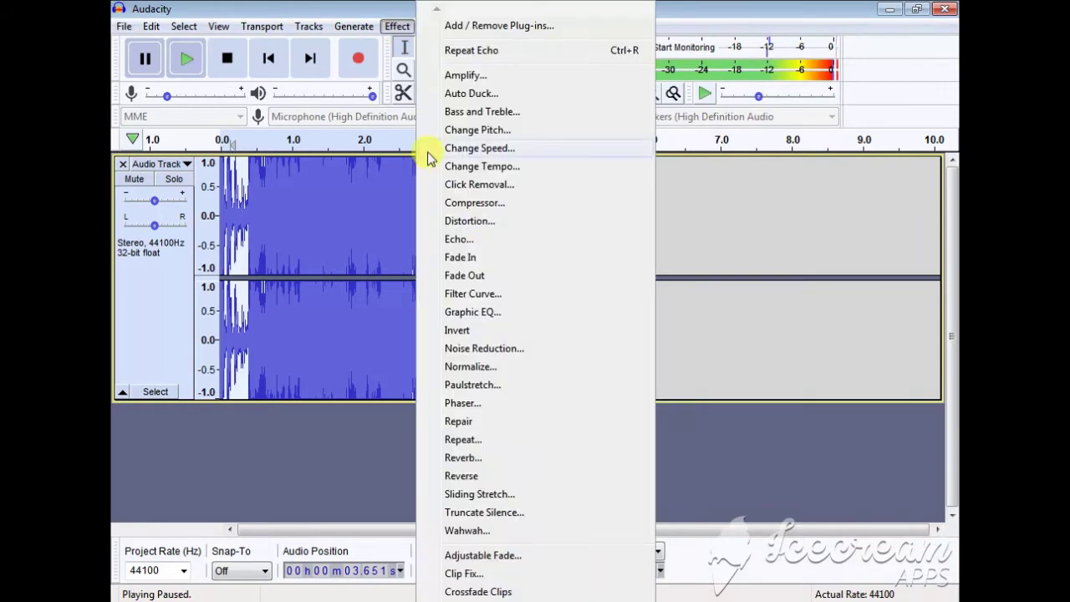
pyautogui.click(479, 239)
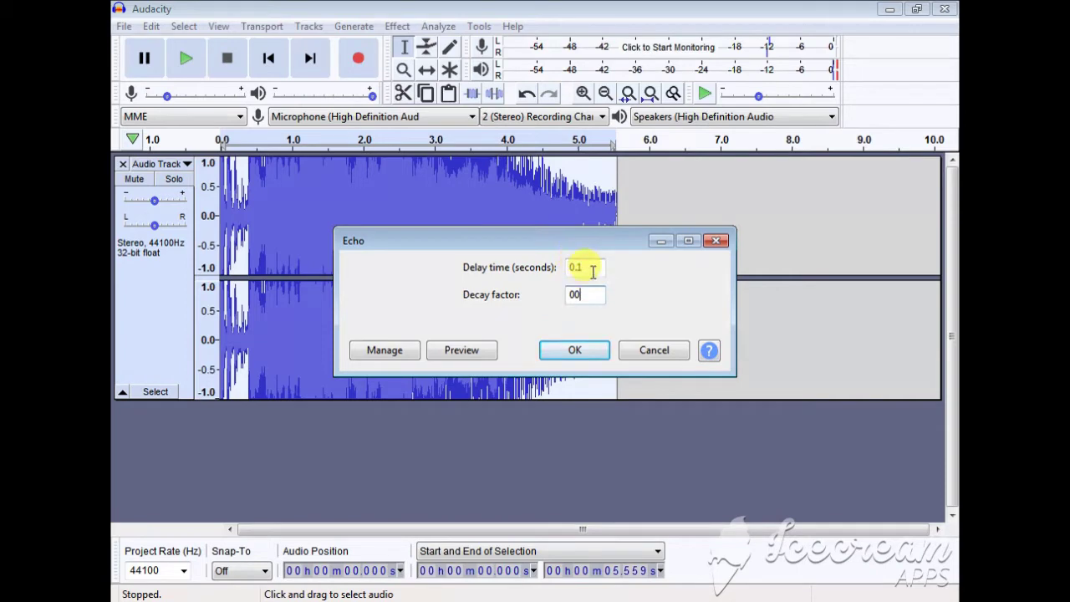
pyautogui.click(576, 349)
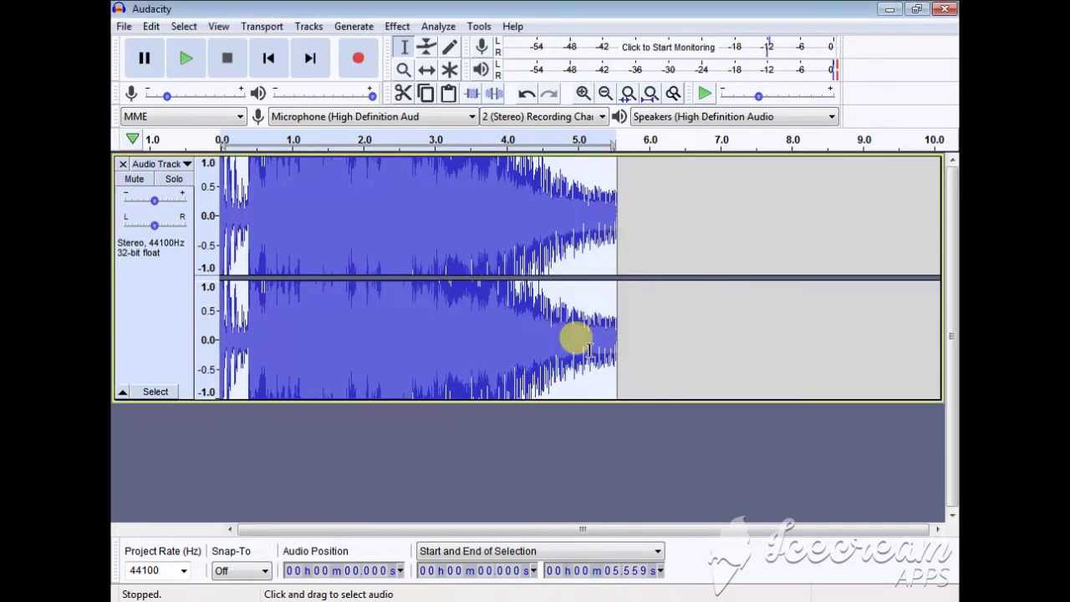
# - Listen to the echoed track and apply a Filter Curve with the middle point near 500 Hz lowered to 0 dB
pyautogui.click(224, 140)
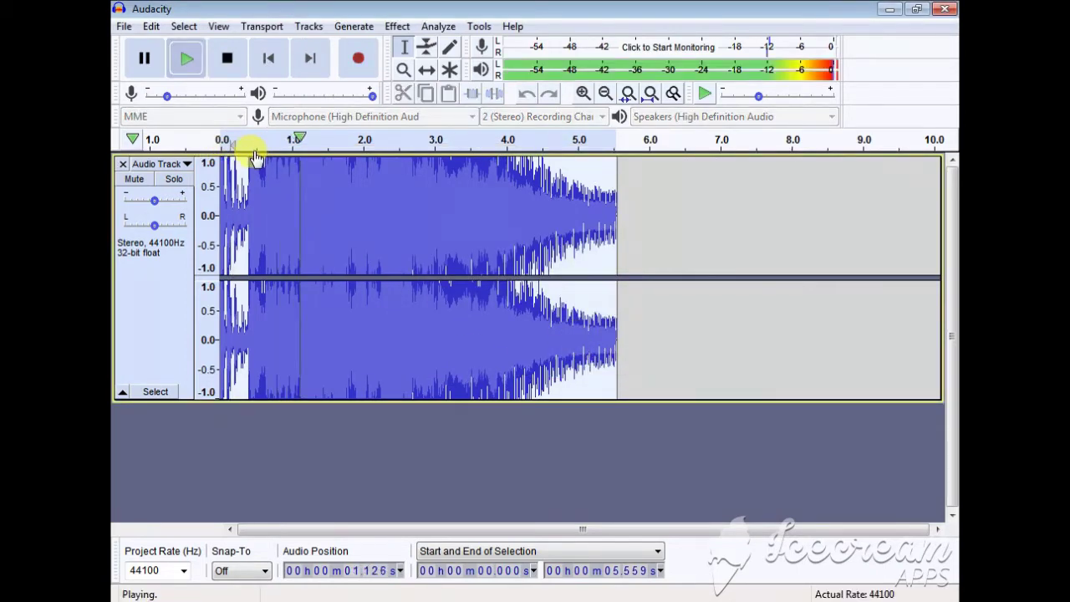
pyautogui.click(144, 63)
pyautogui.click(394, 26)
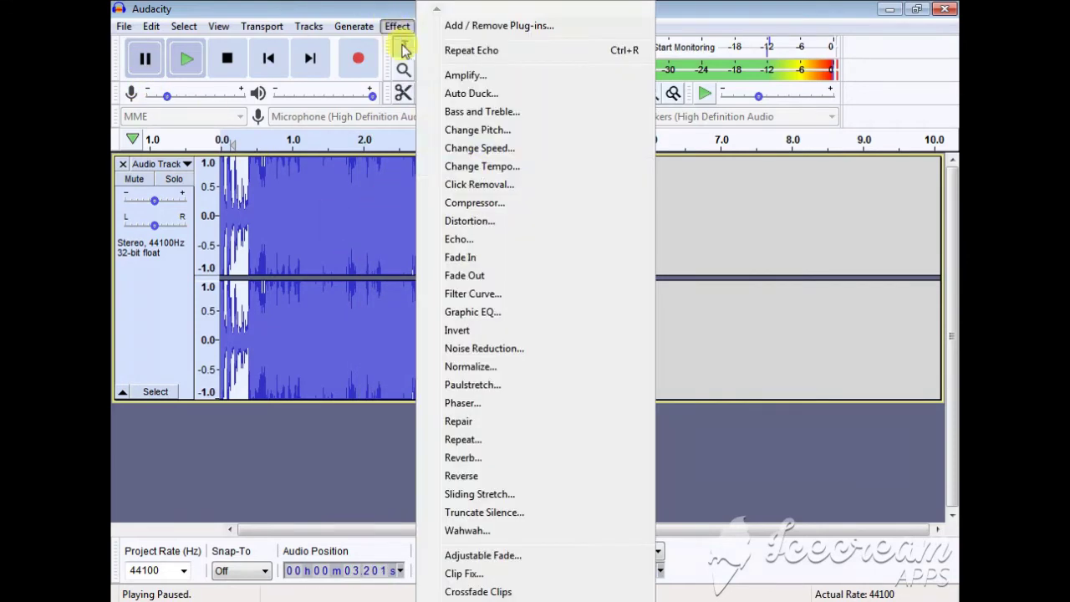
pyautogui.click(476, 292)
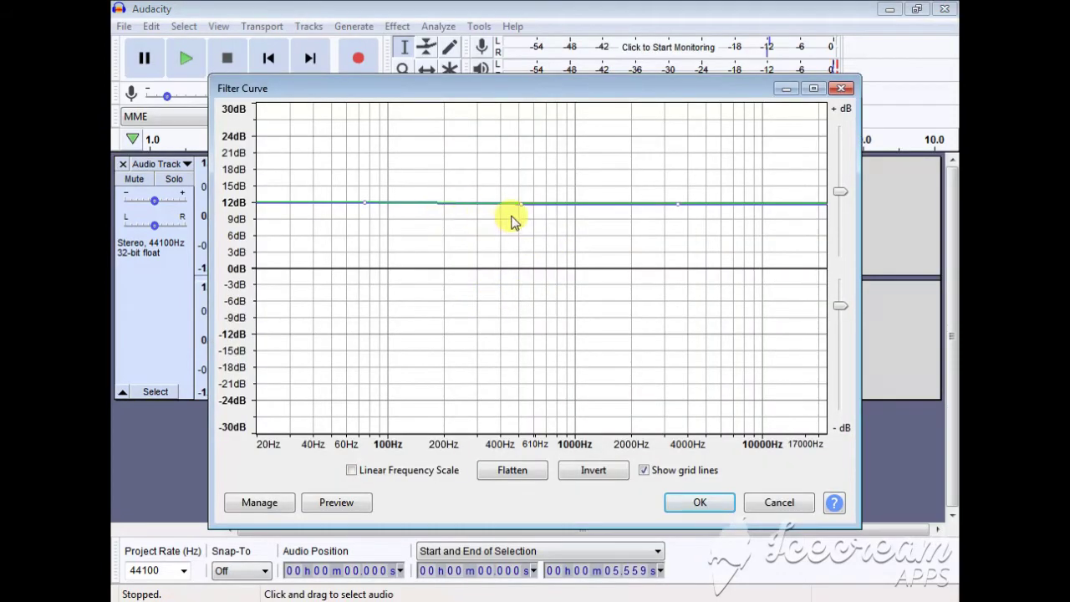
pyautogui.moveTo(518, 202); pyautogui.dragTo(519, 268)
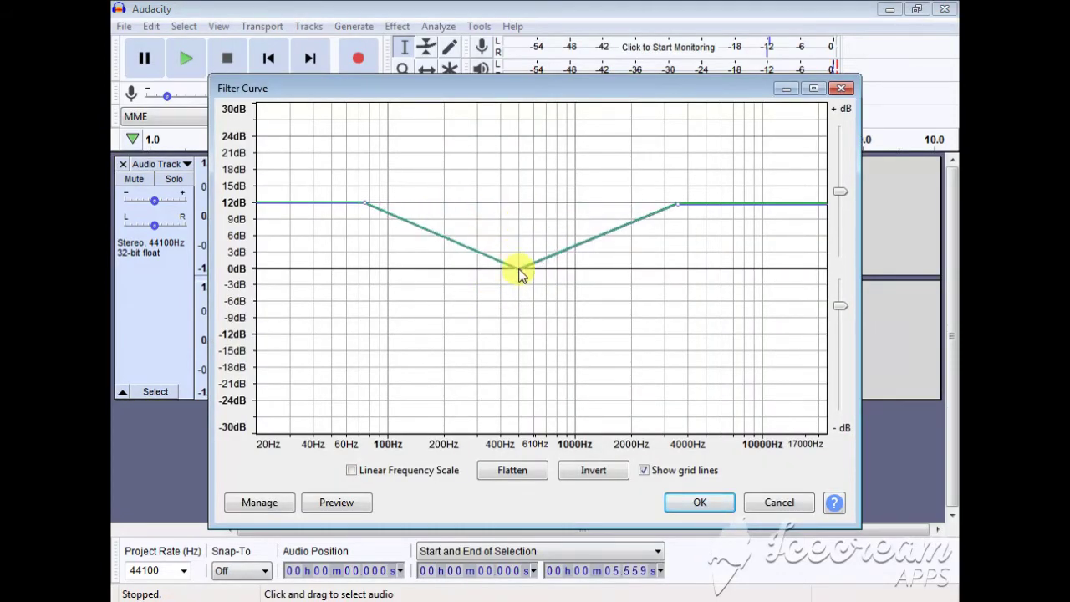
pyautogui.click(699, 502)
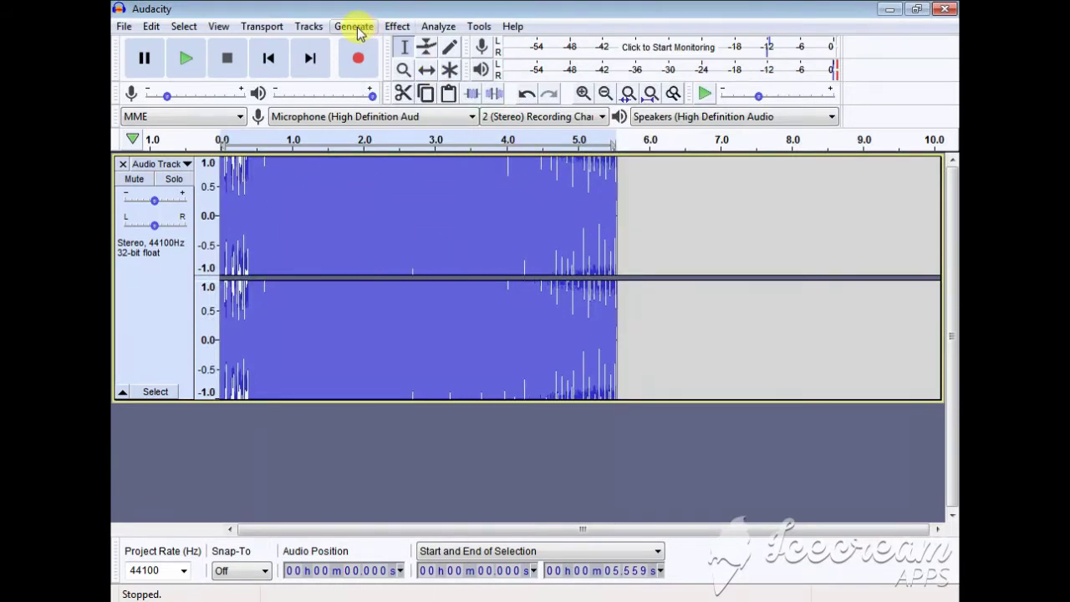
pyautogui.click(396, 26)
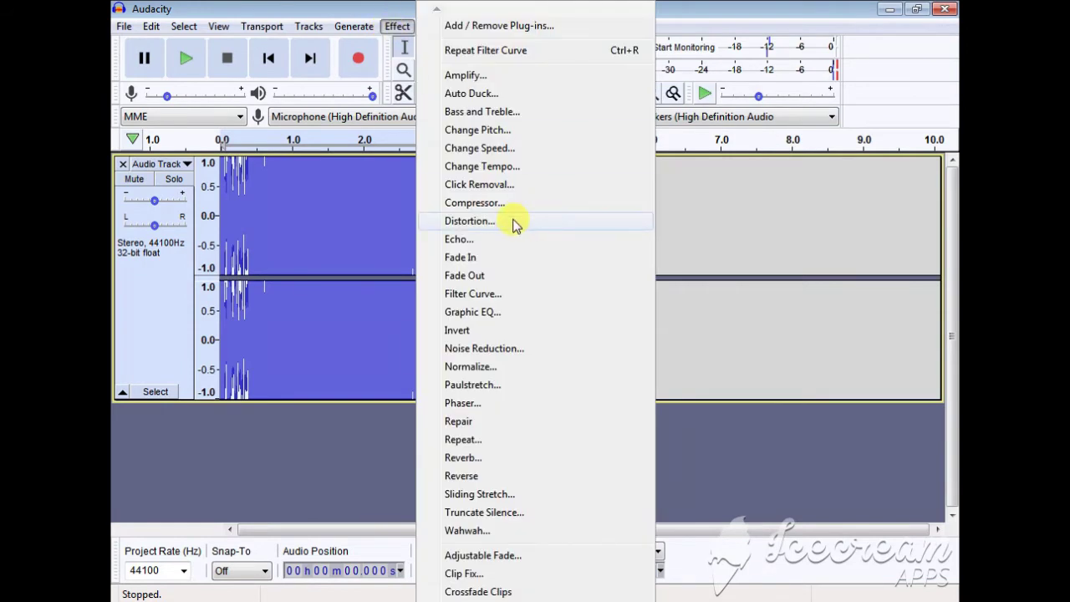
pyautogui.click(470, 221)
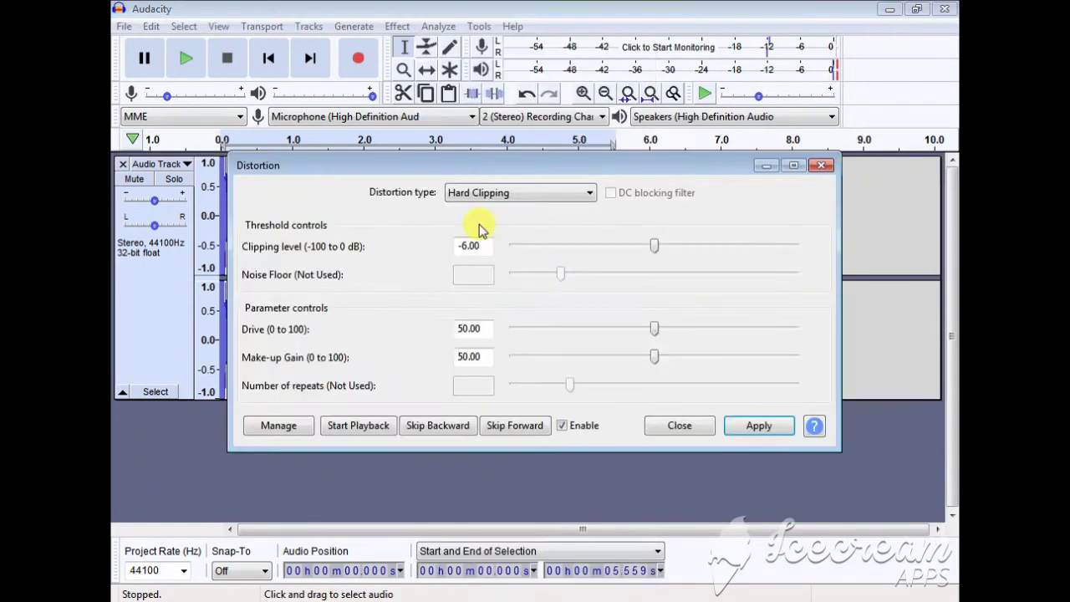
pyautogui.click(681, 426)
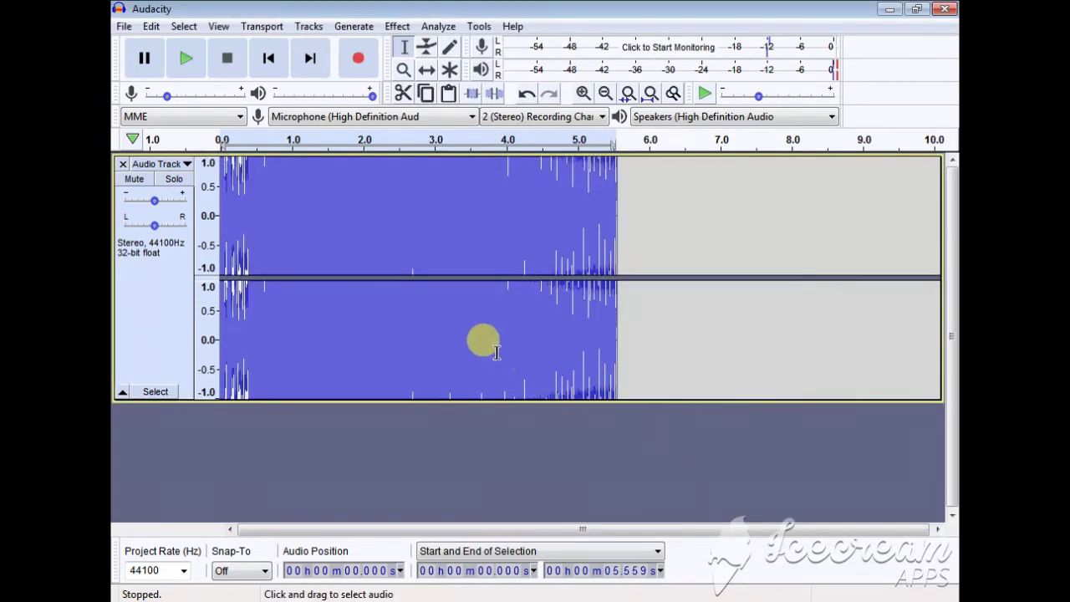
# - Capture a noise profile for Noise Reduction from the whole selected track
pyautogui.click(397, 26)
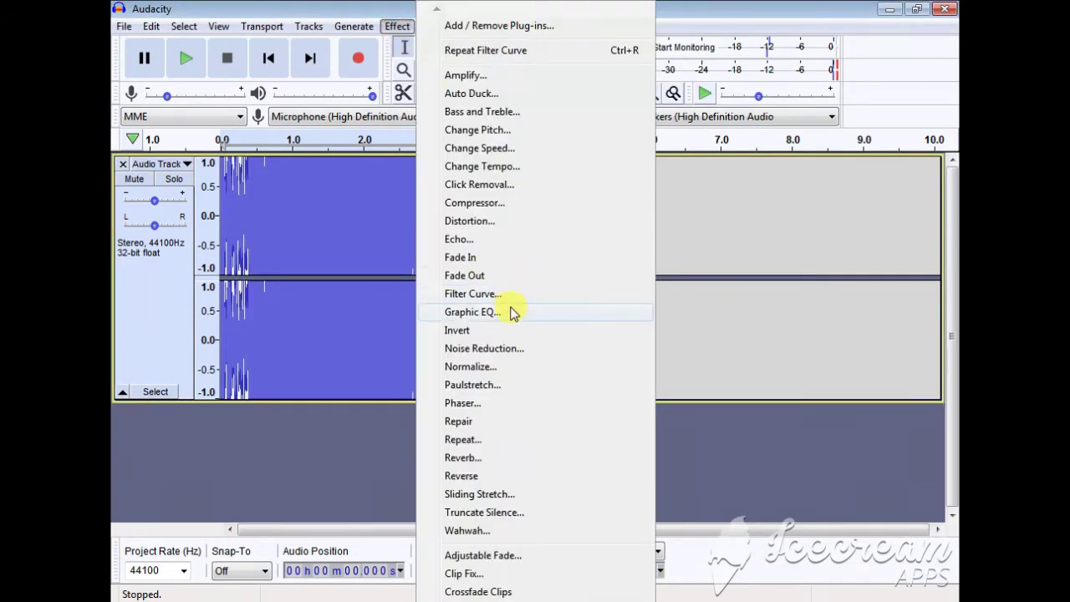
pyautogui.click(477, 349)
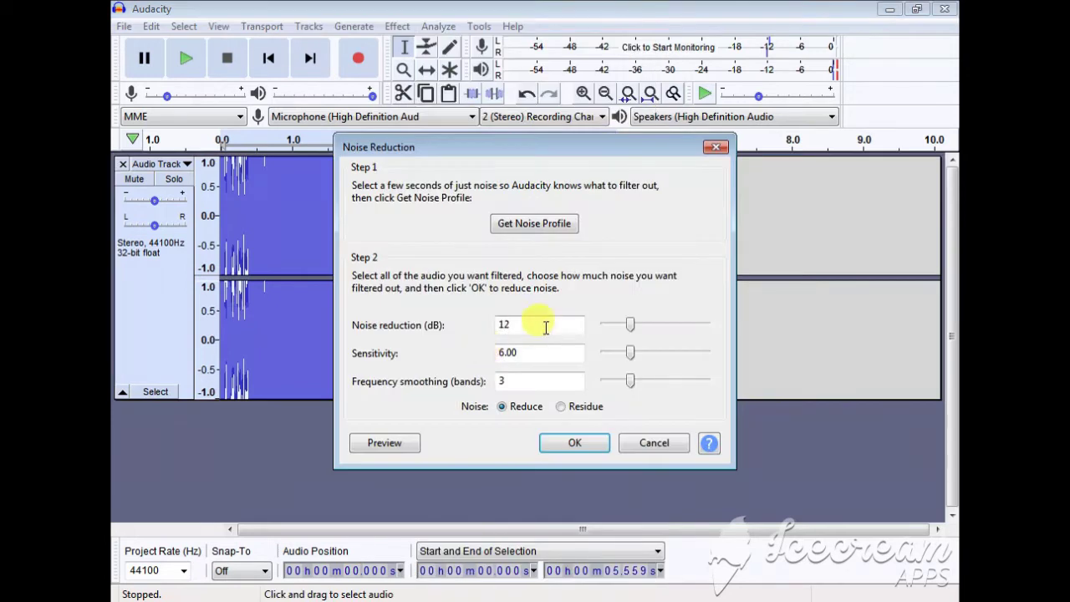
pyautogui.click(513, 222)
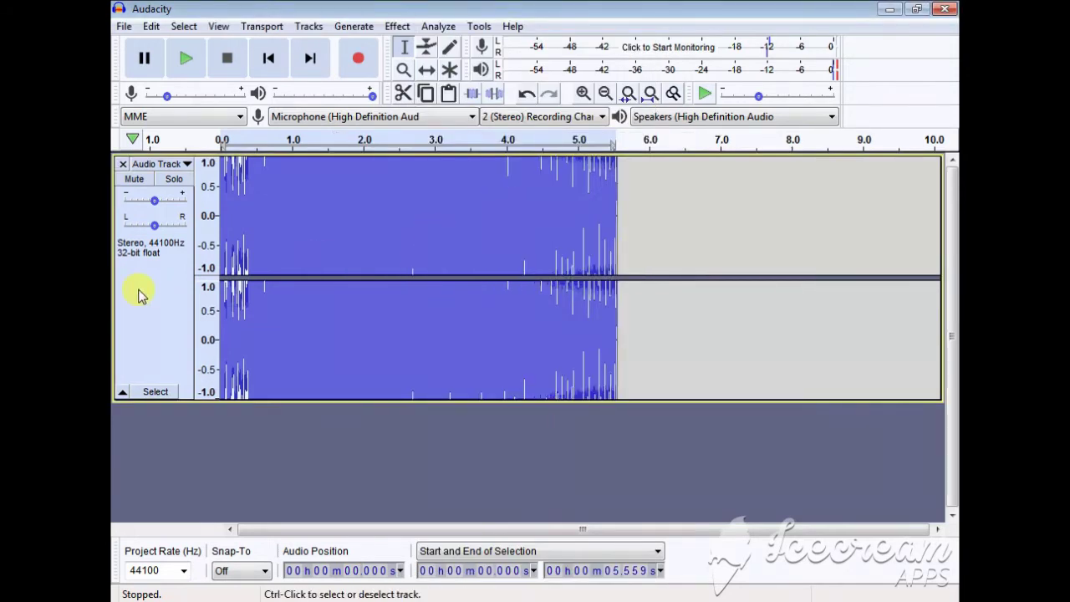
# - Apply Noise Reduction to the whole track with 12 dB reduction, sensitivity 6.00 and 3 smoothing bands, and listen to it
pyautogui.click(405, 25)
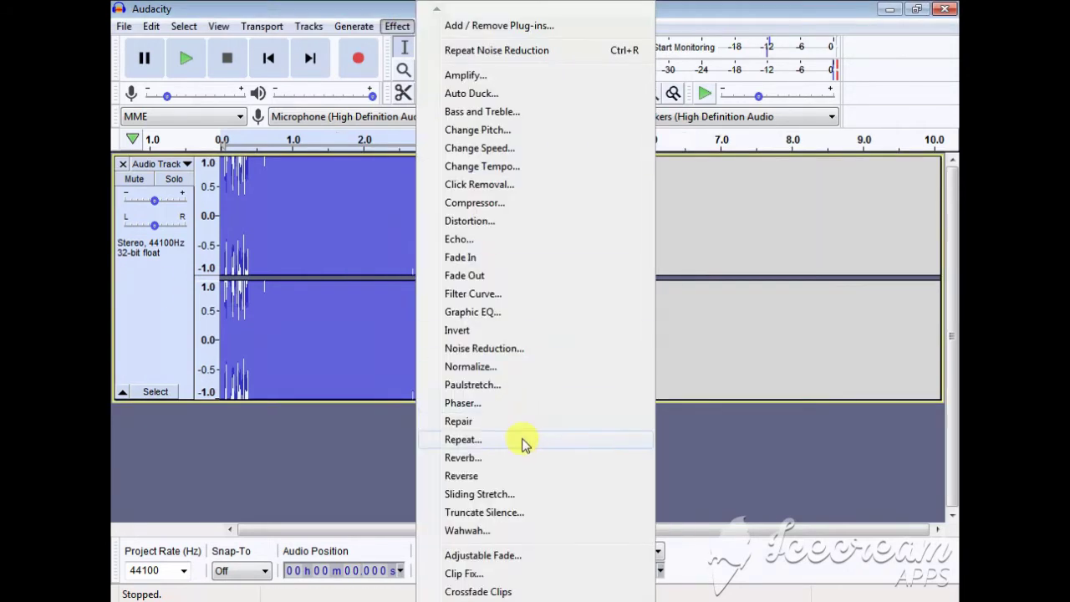
pyautogui.click(484, 347)
pyautogui.click(633, 442)
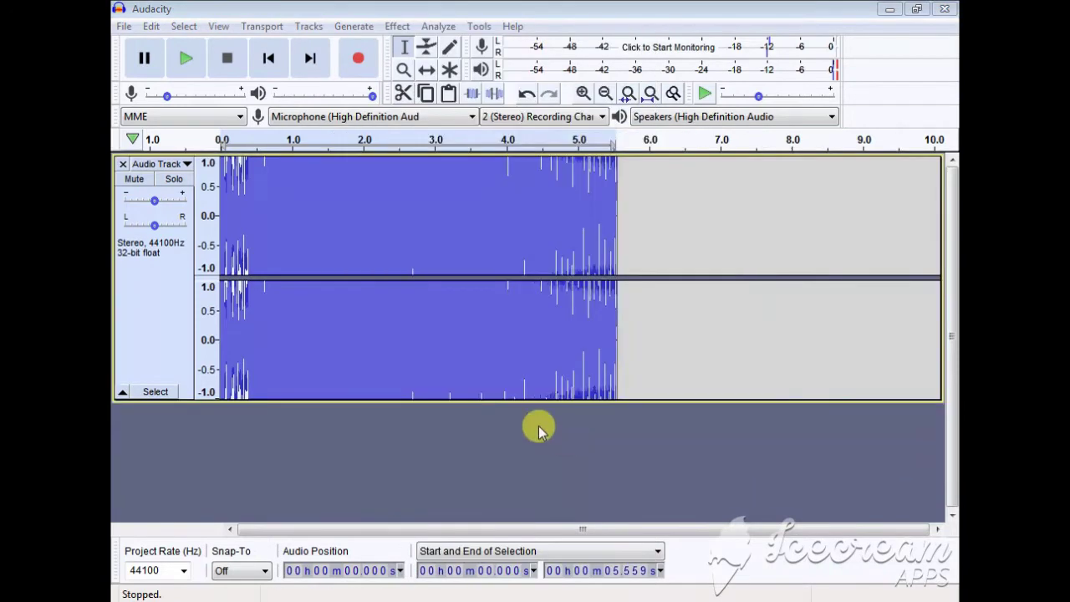
pyautogui.click(193, 63)
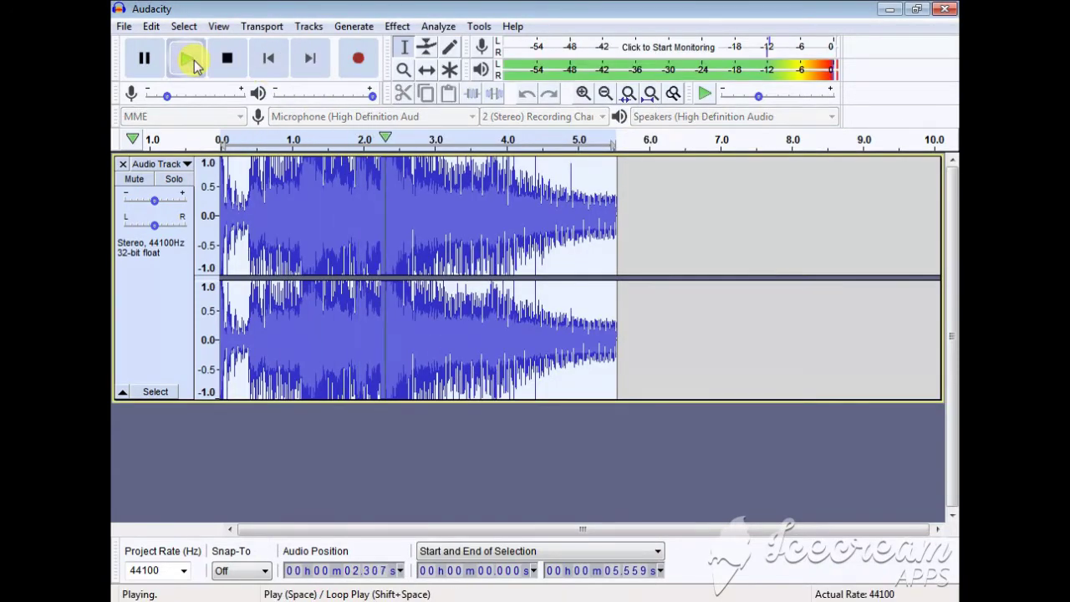
pyautogui.click(145, 60)
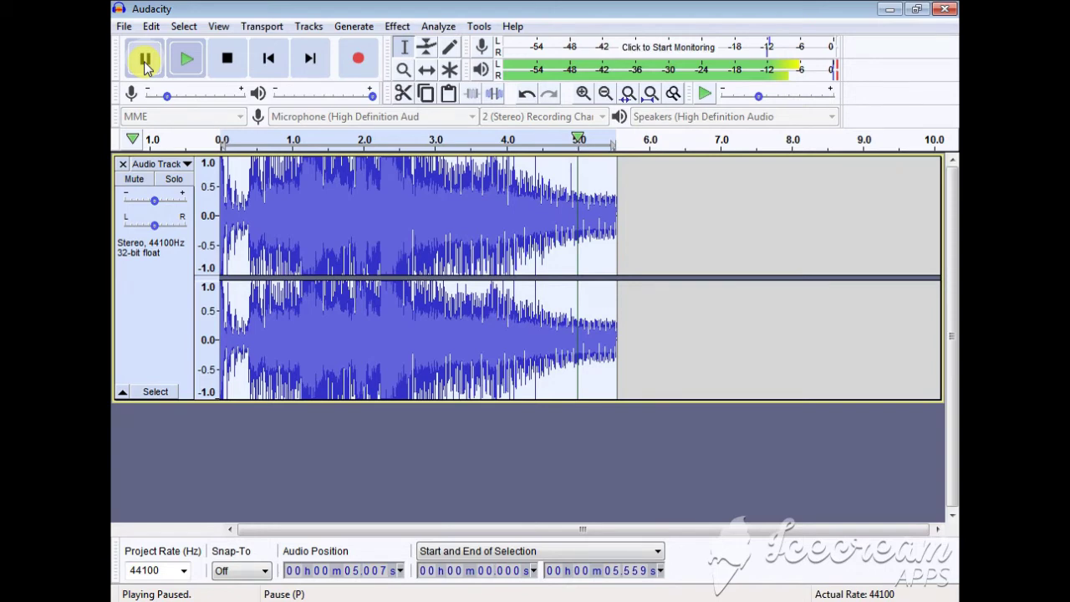
# - Apply Bass and Treble with bass, treble and volume each at 1.0 dB, and play back the track
pyautogui.click(397, 25)
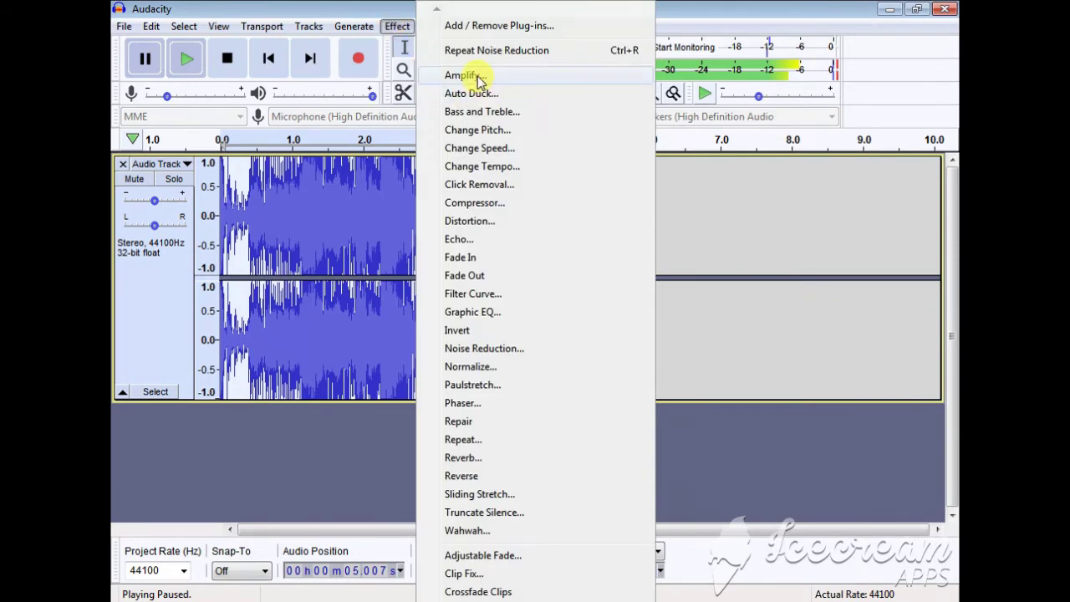
pyautogui.click(485, 119)
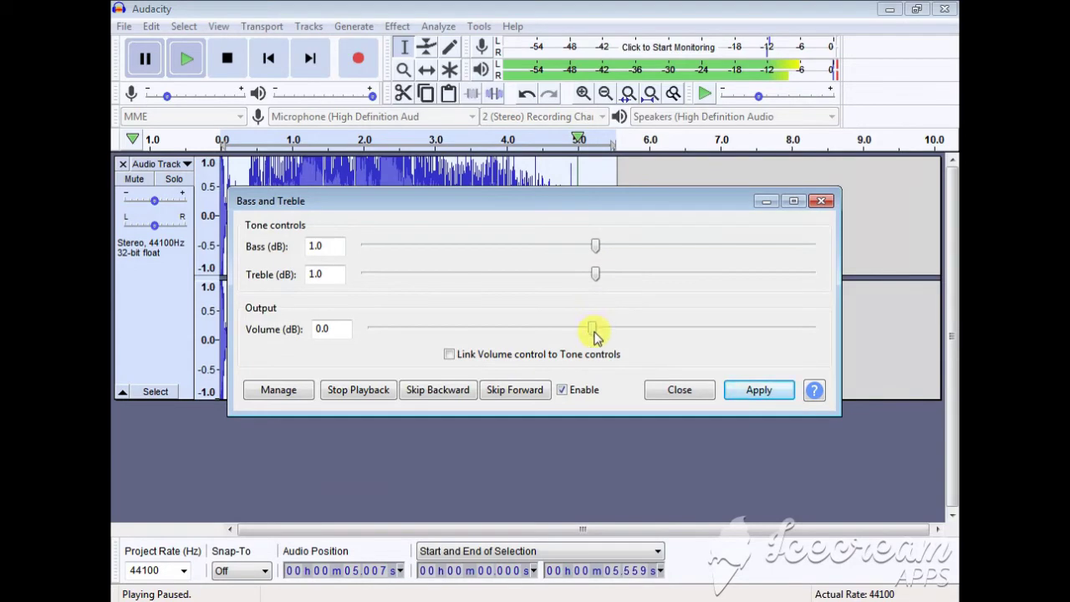
pyautogui.click(752, 389)
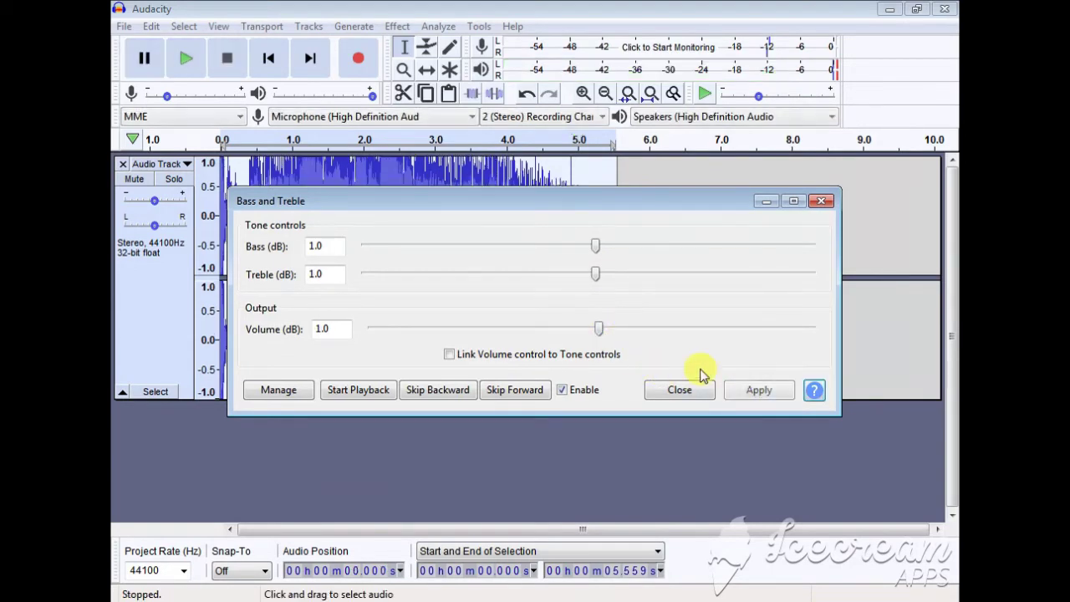
pyautogui.click(821, 200)
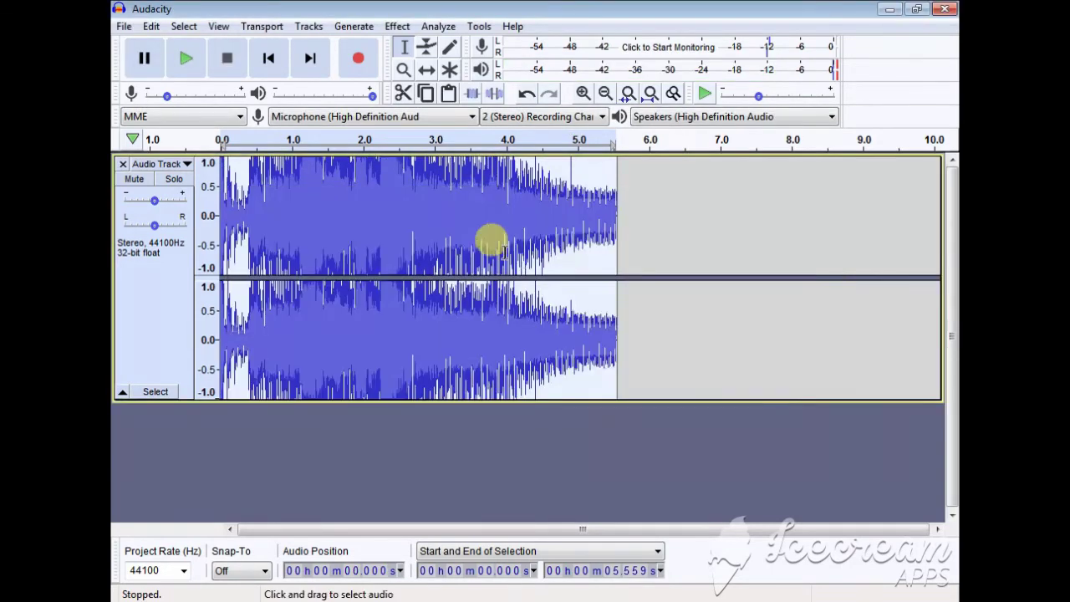
pyautogui.click(248, 139)
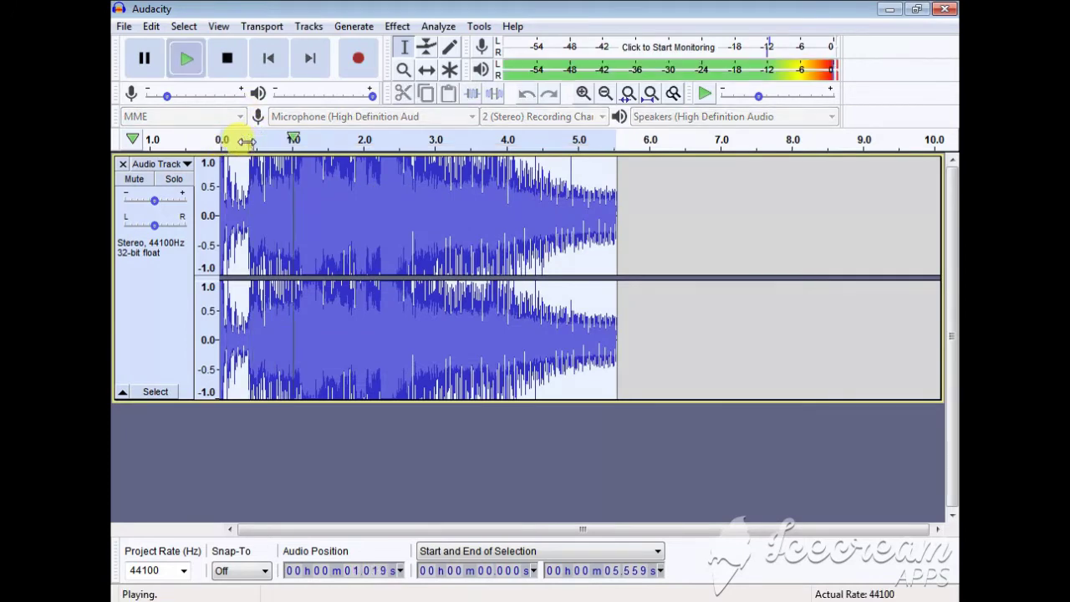
pyautogui.click(144, 61)
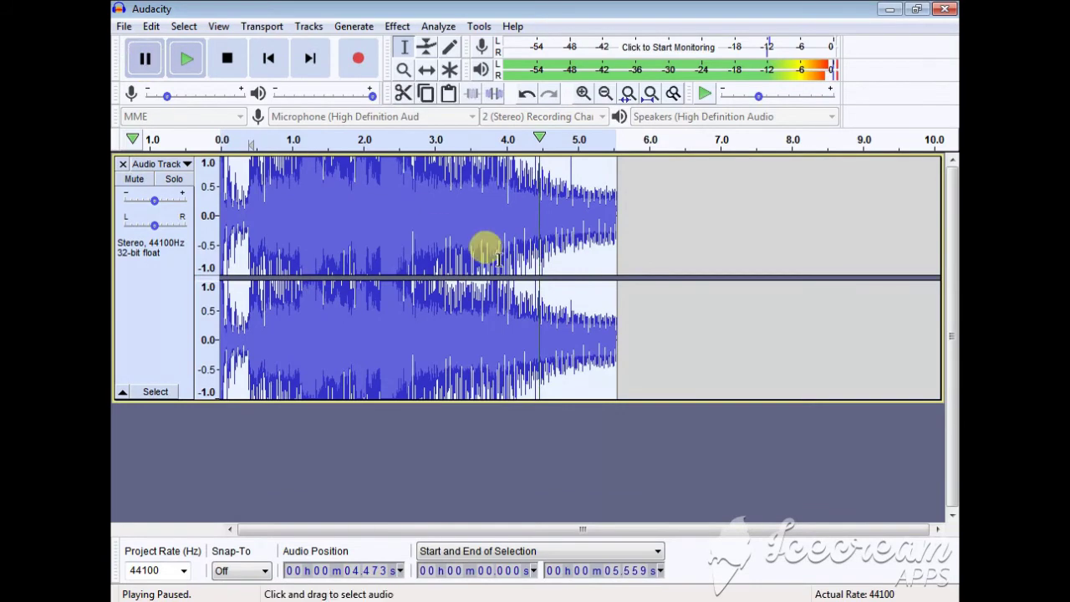
pyautogui.click(396, 26)
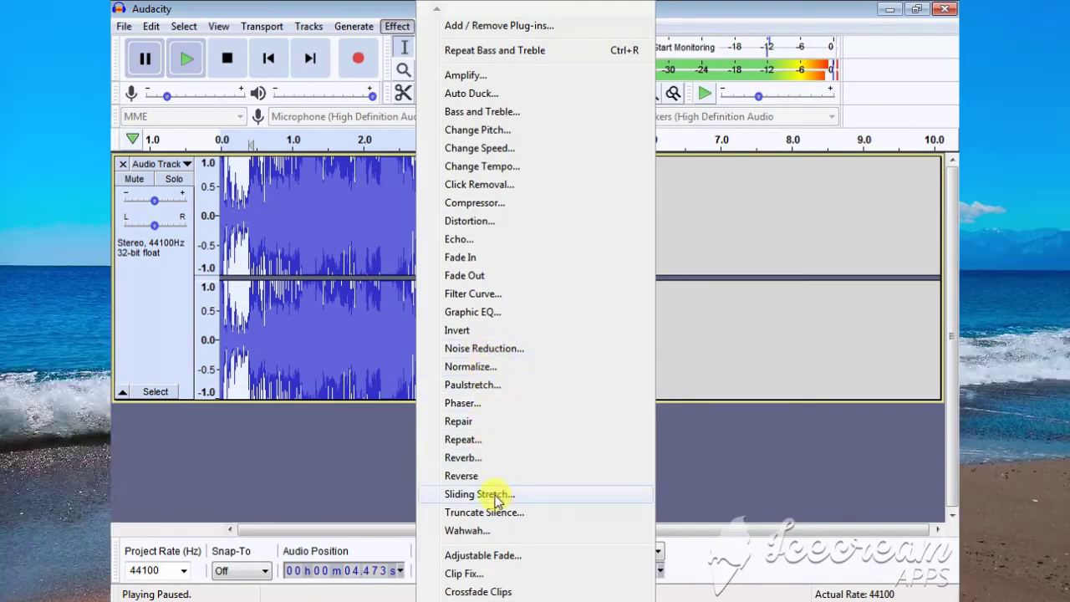
pyautogui.click(732, 433)
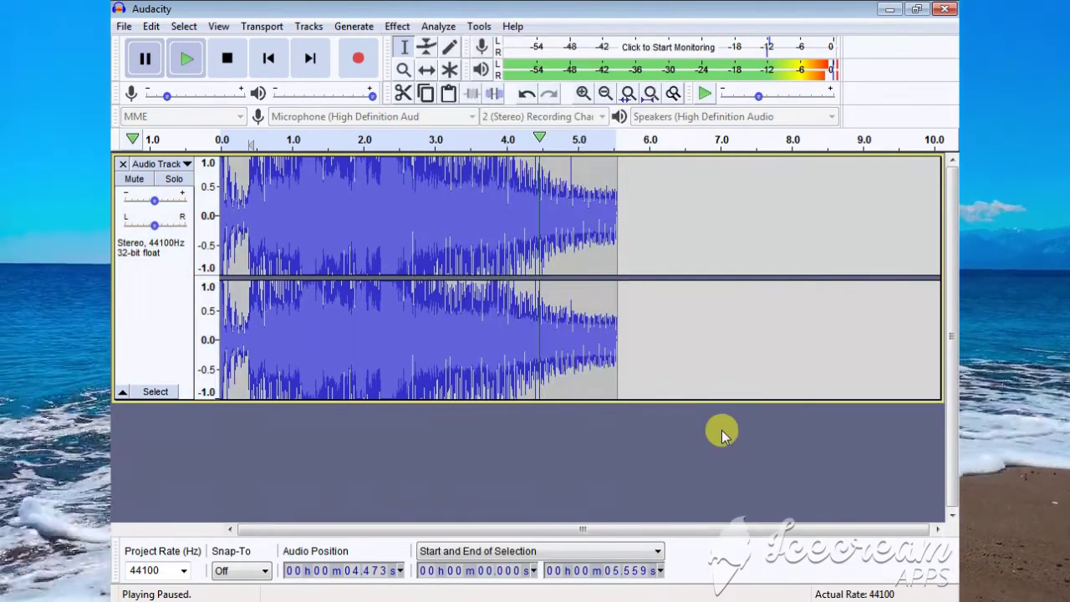